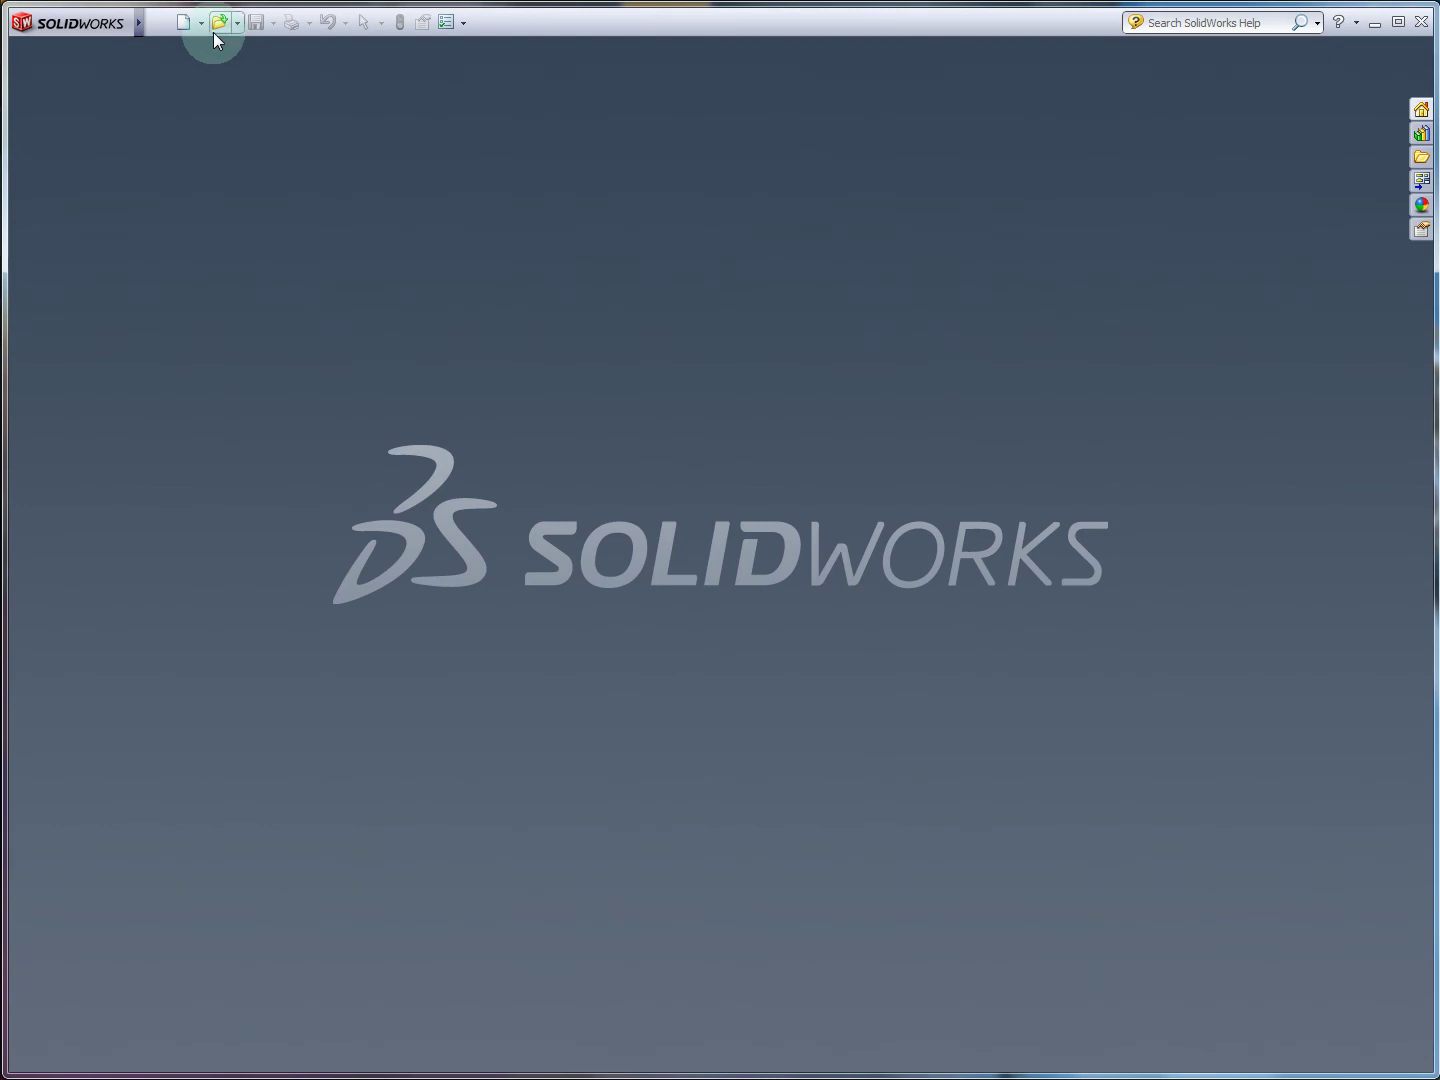
- Open 123block-solution.STEP from the assembly folder, filtering the list to STEP AP203/214 files
{"action": "left_click", "coordinate": [220, 23]}
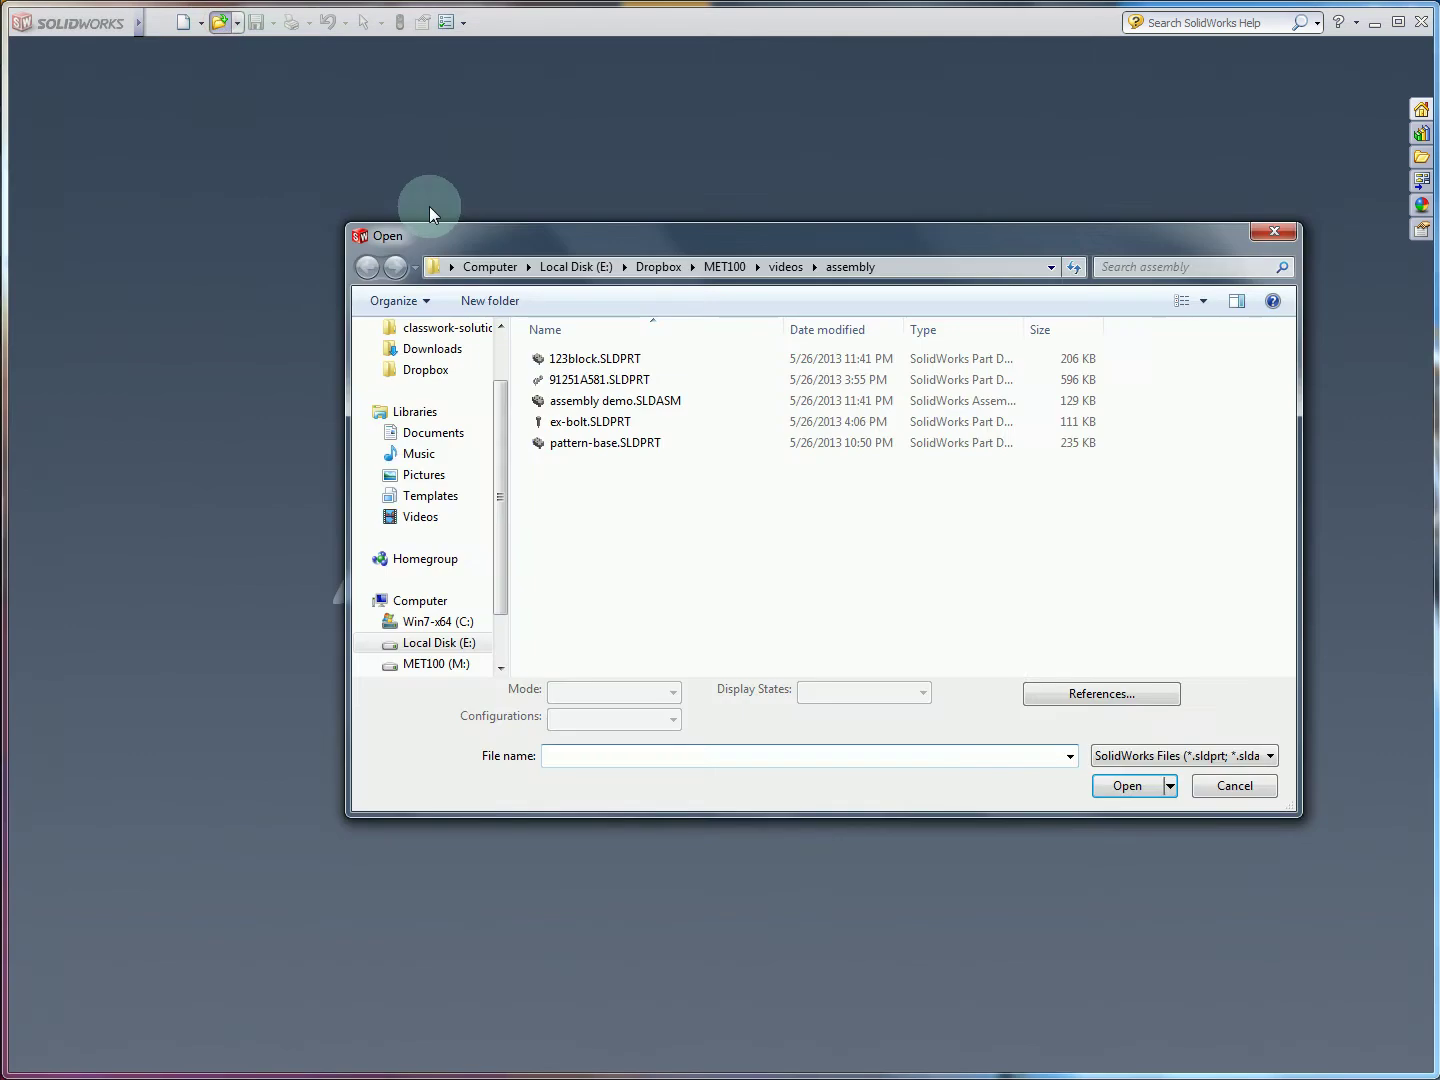
{"action": "left_click", "coordinate": [1182, 757]}
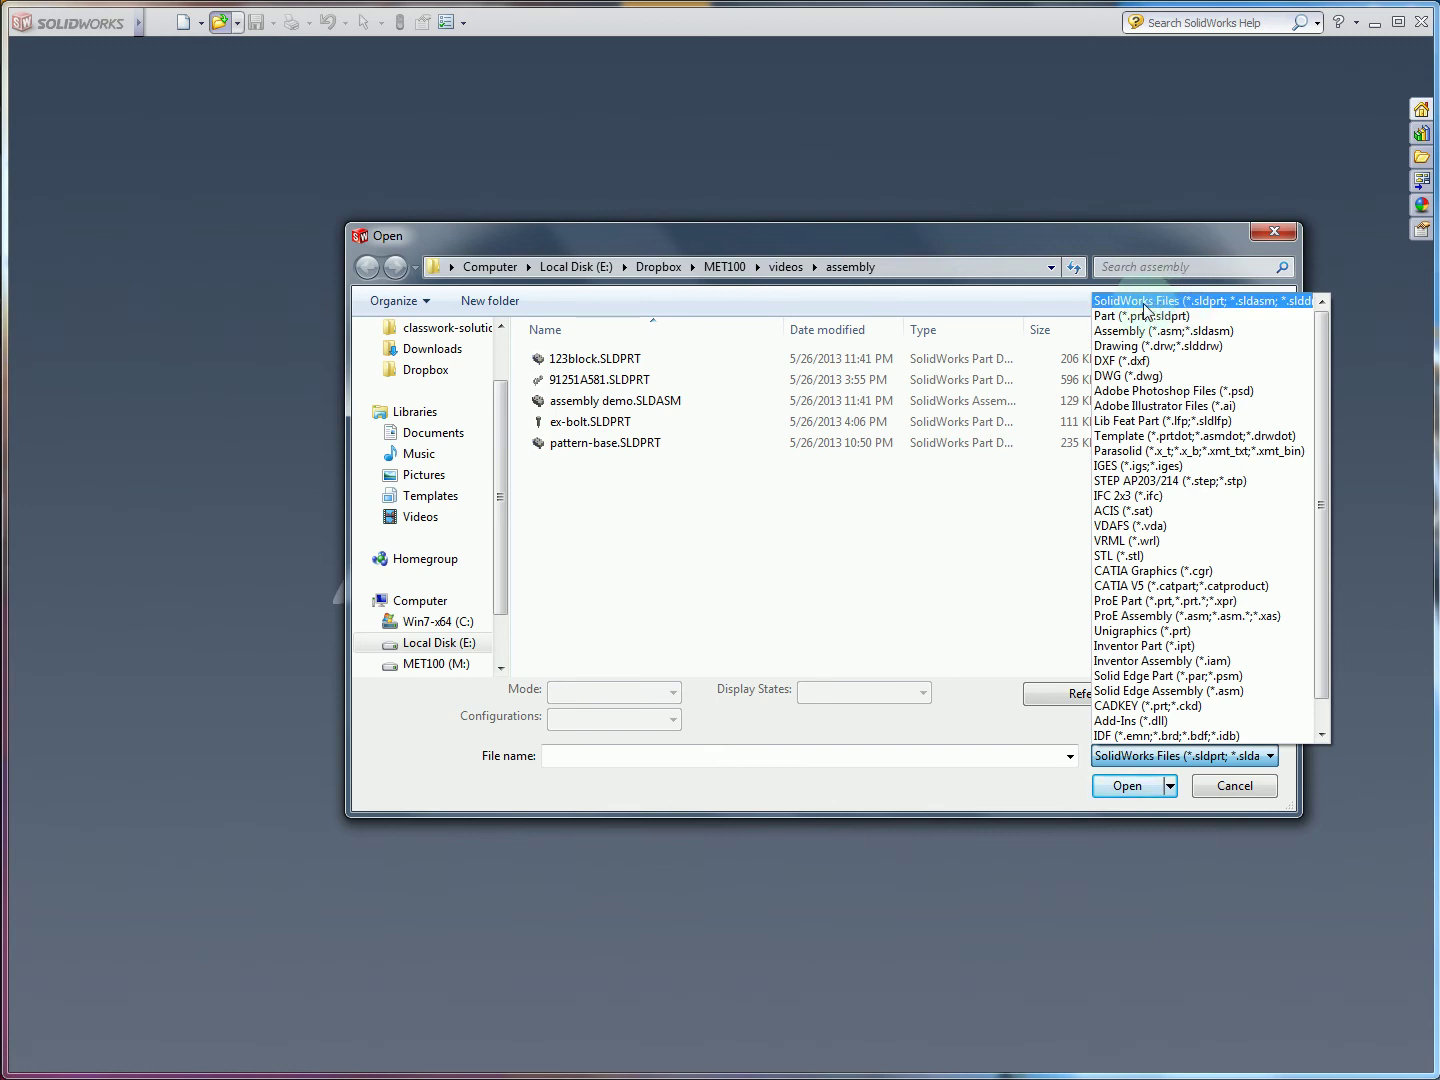
{"action": "left_click", "coordinate": [1114, 478]}
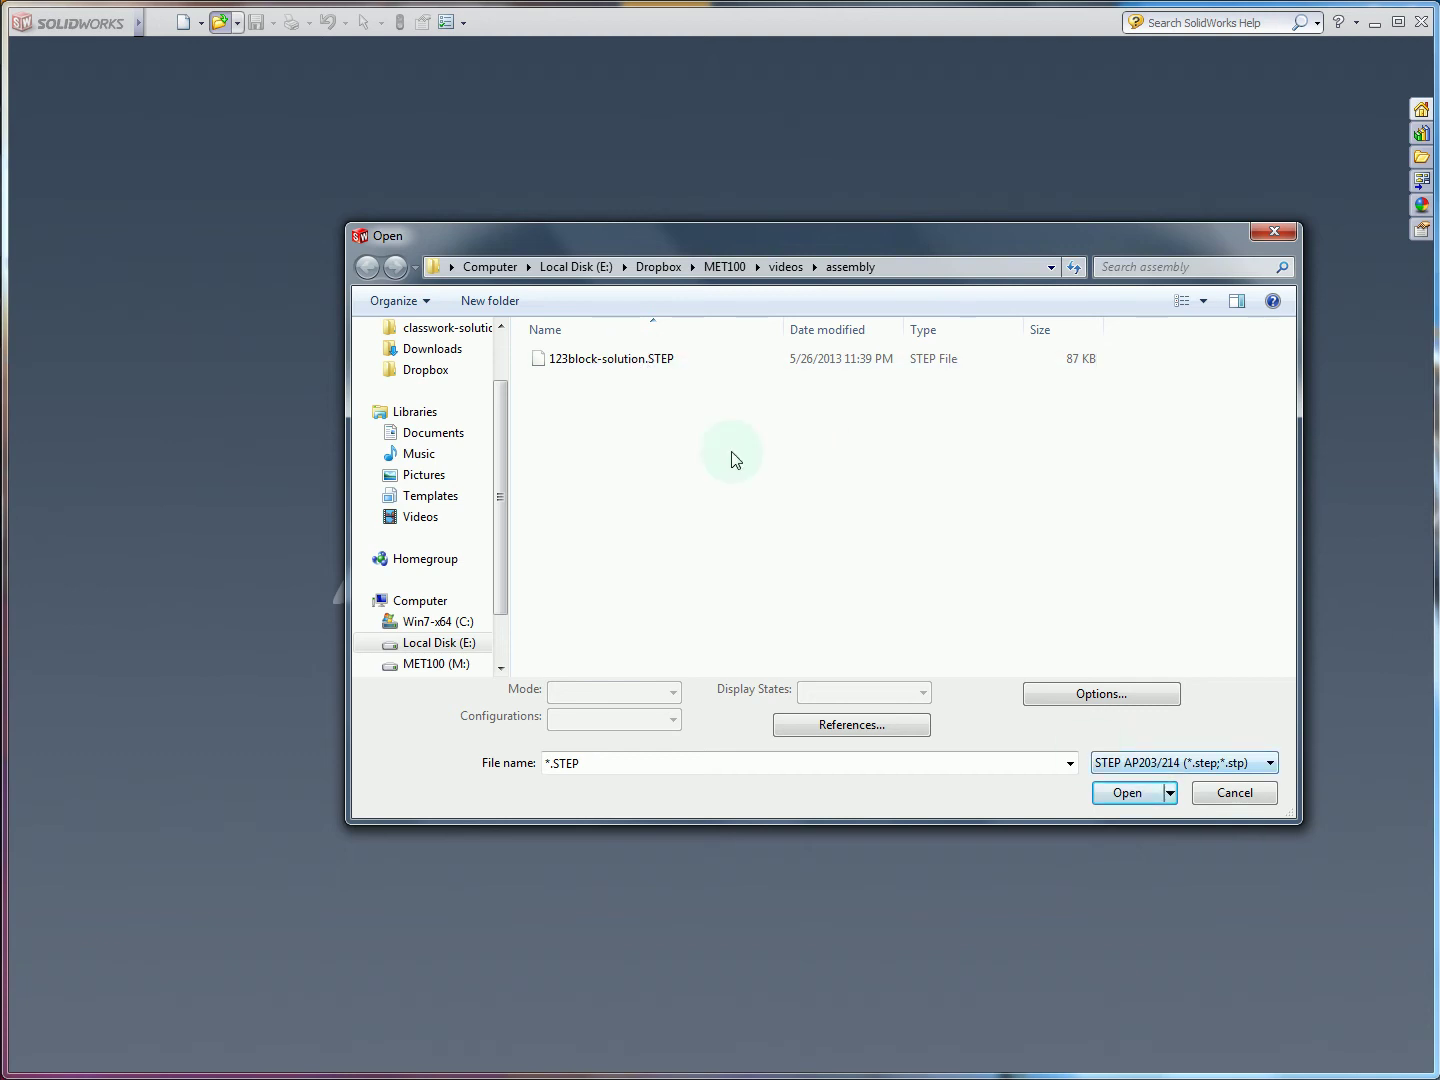
{"action": "left_click", "coordinate": [641, 366]}
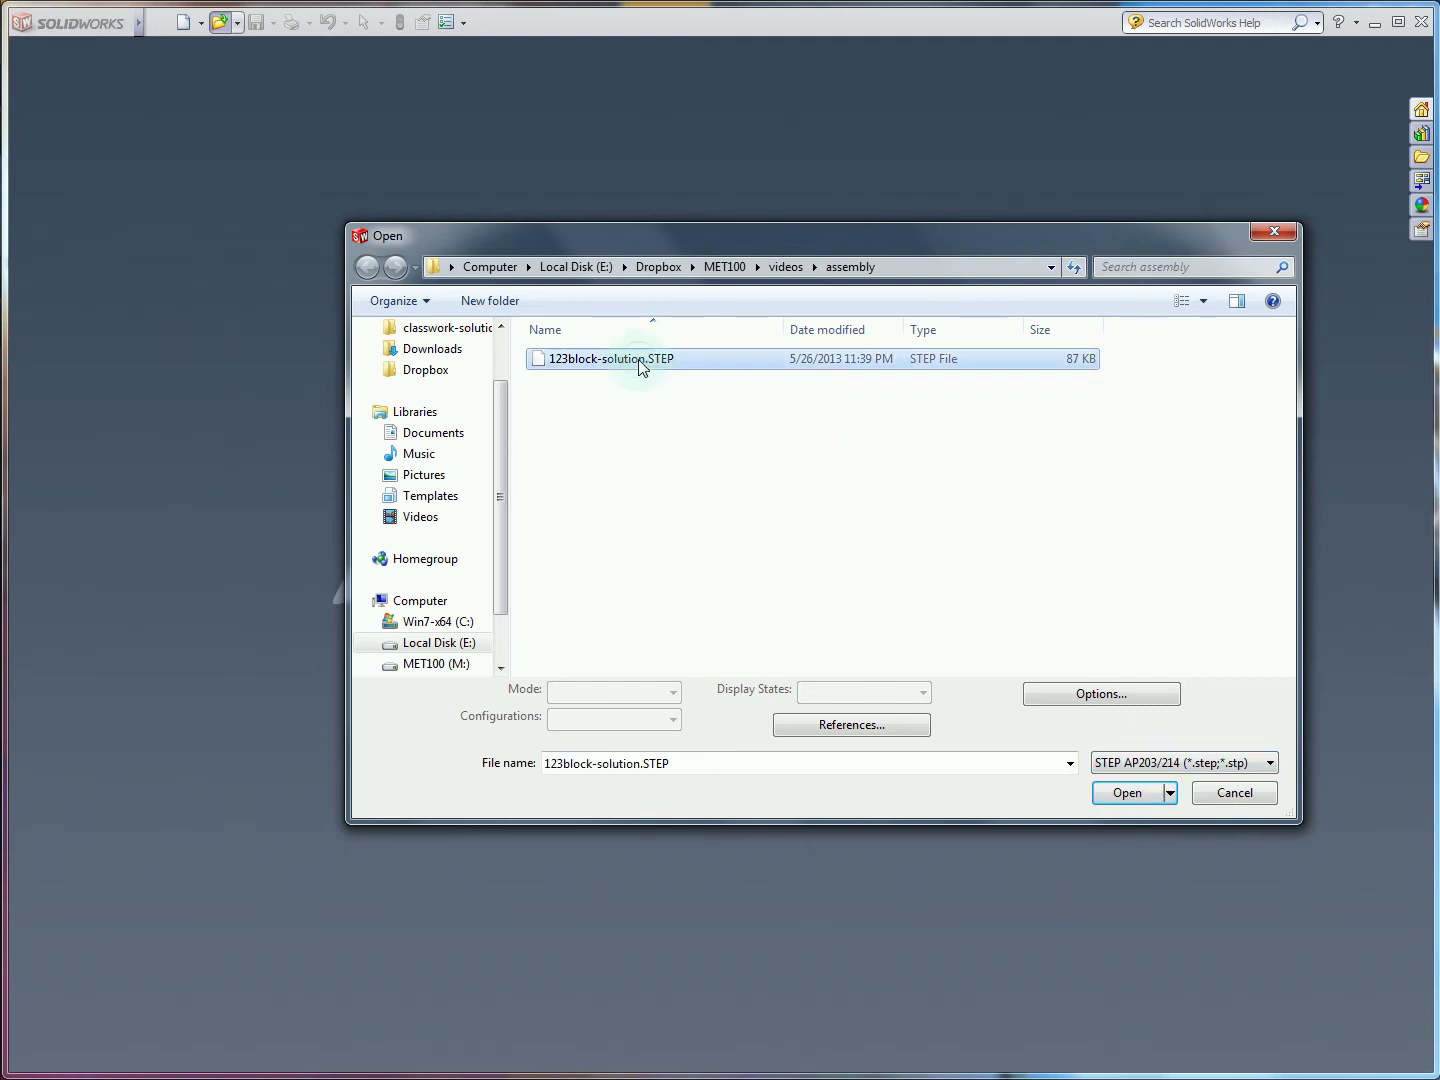
- Import the STEP file, accept the diagnostics, and inspect the Imported1 block with six counterbored holes
{"action": "left_click", "coordinate": [1125, 794]}
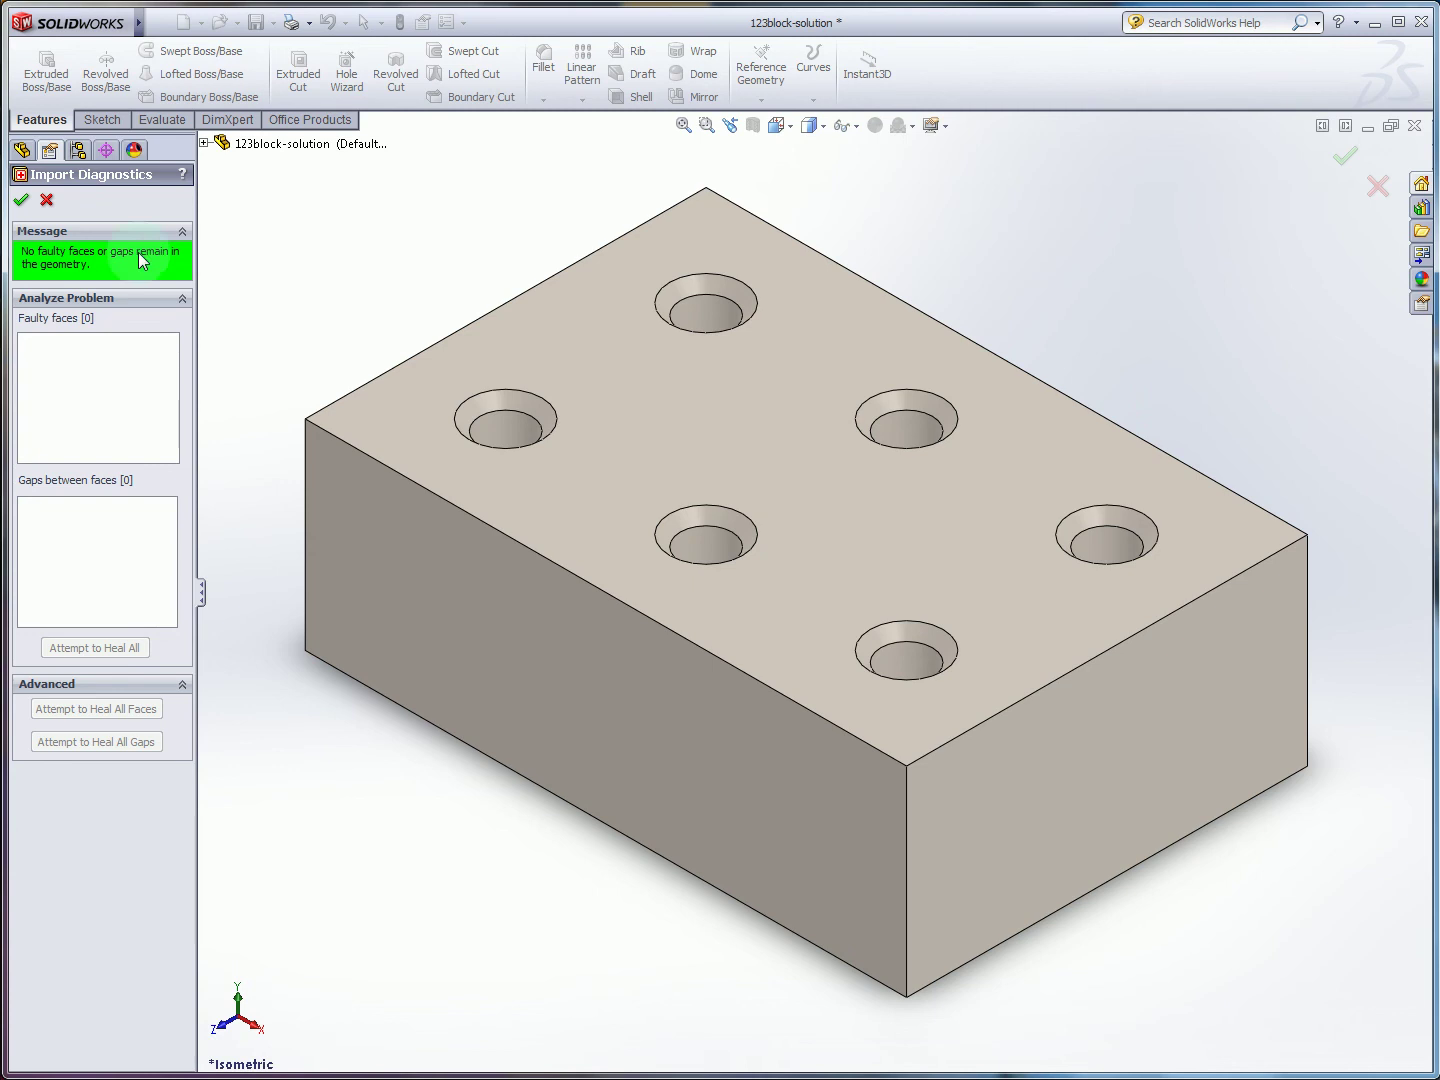
{"action": "left_click", "coordinate": [20, 203]}
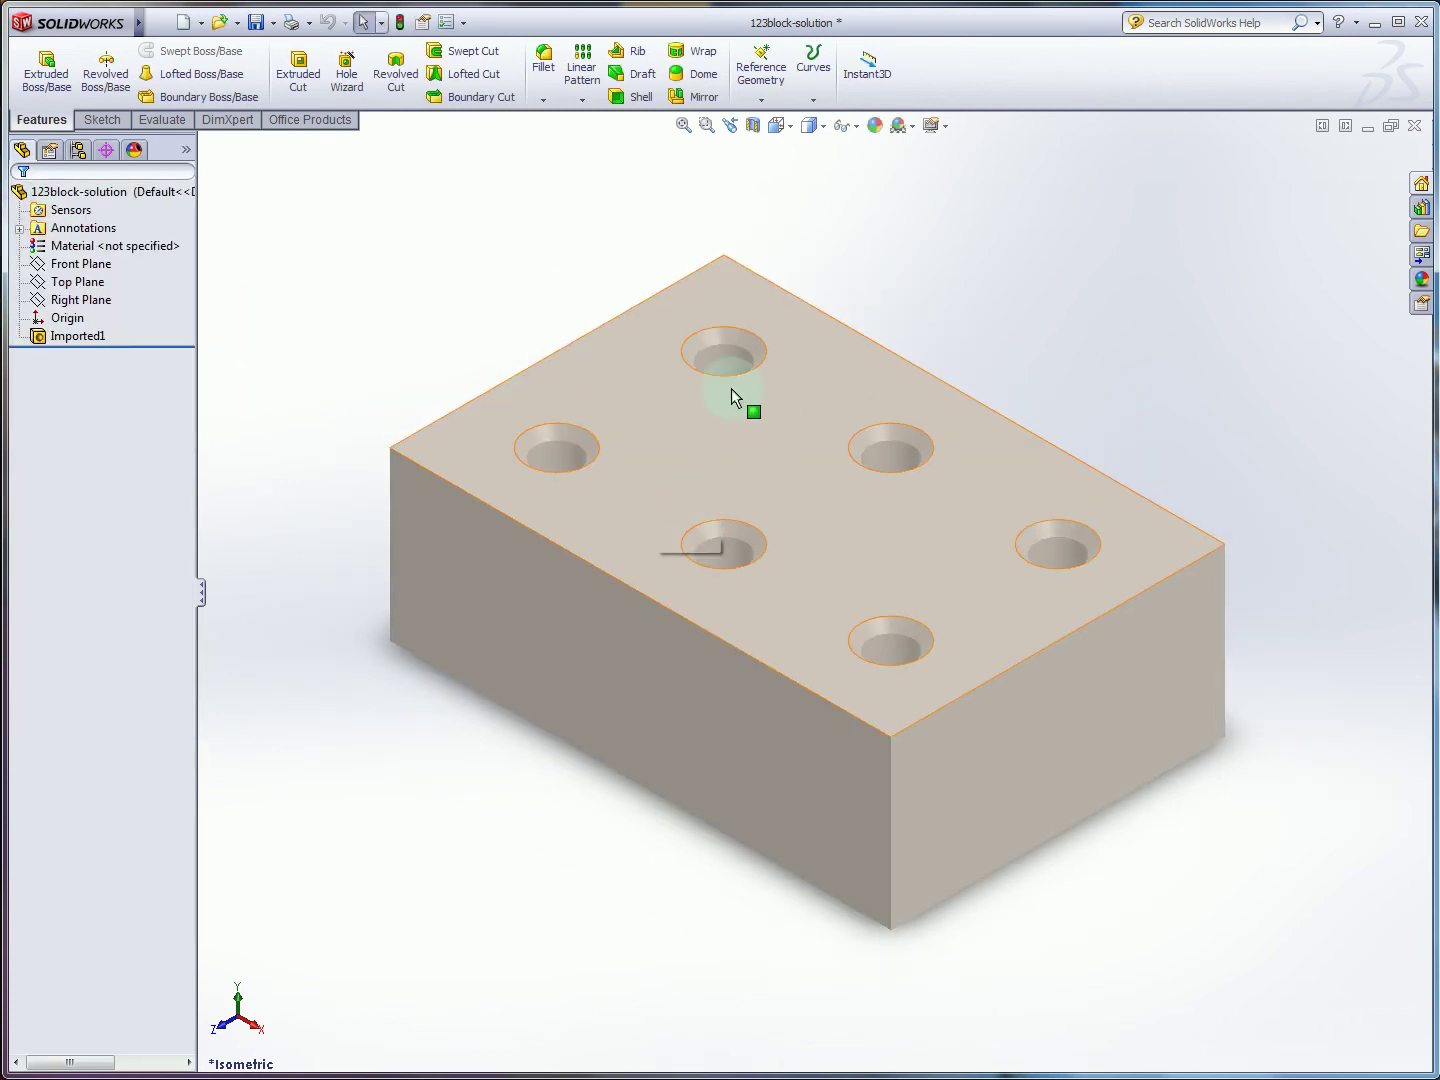
{"action": "left_click", "coordinate": [72, 338]}
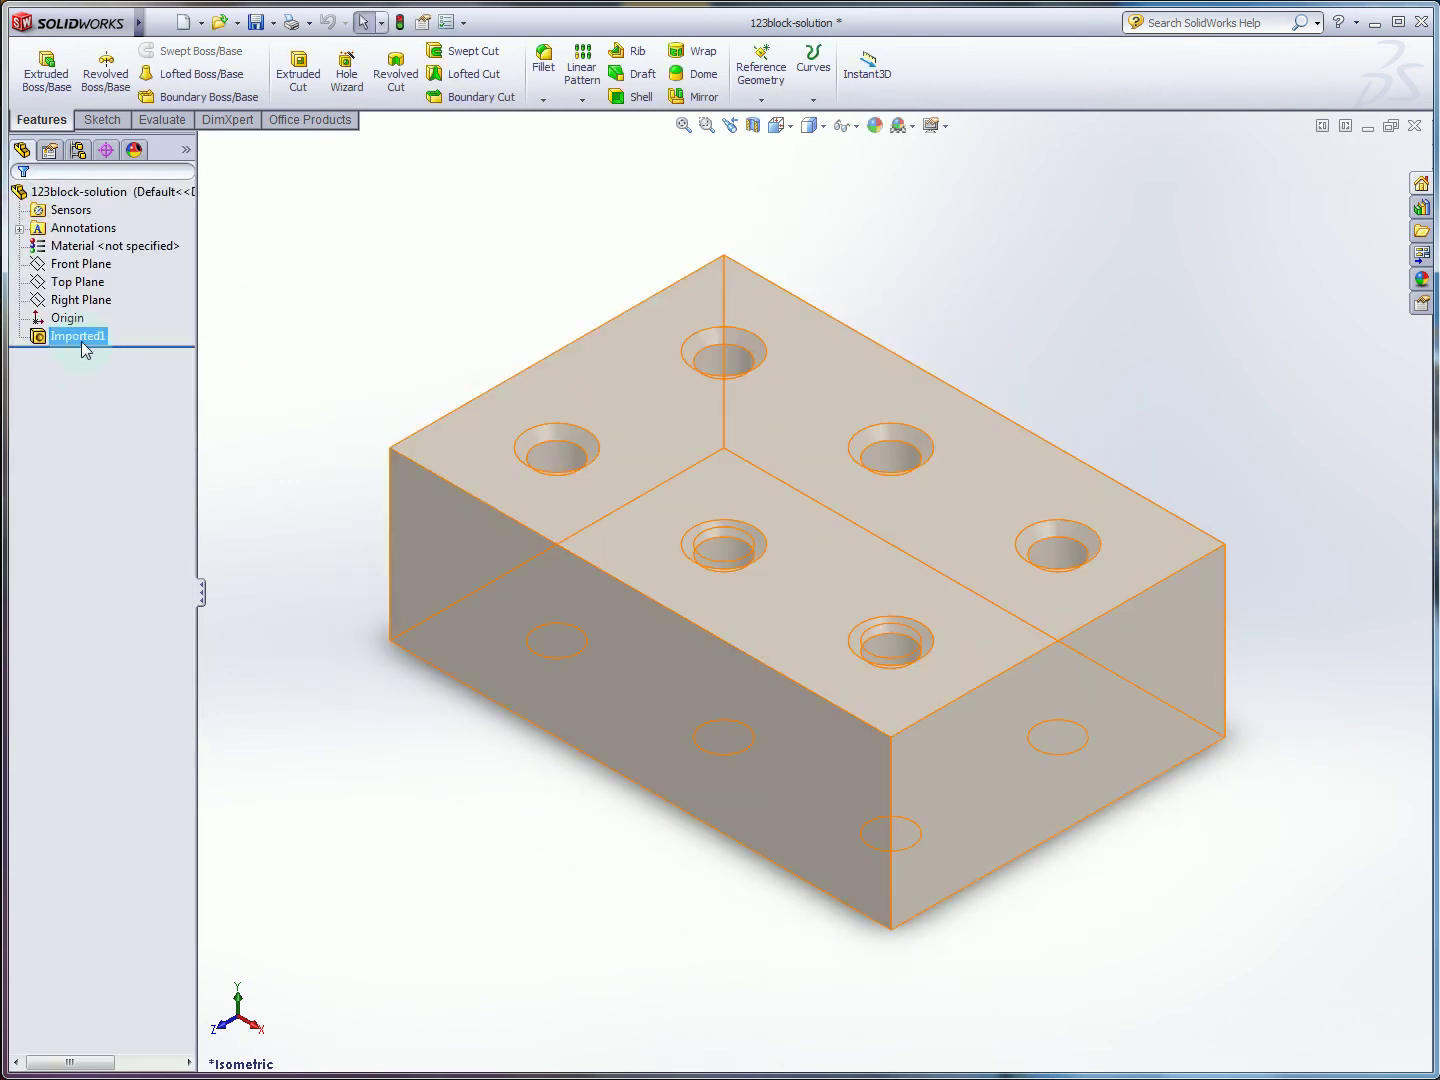
{"action": "left_click", "coordinate": [68, 338]}
{"action": "middle_click_drag", "start_coordinate": [686, 442], "coordinate": [601, 410]}
{"action": "left_click", "coordinate": [378, 312]}
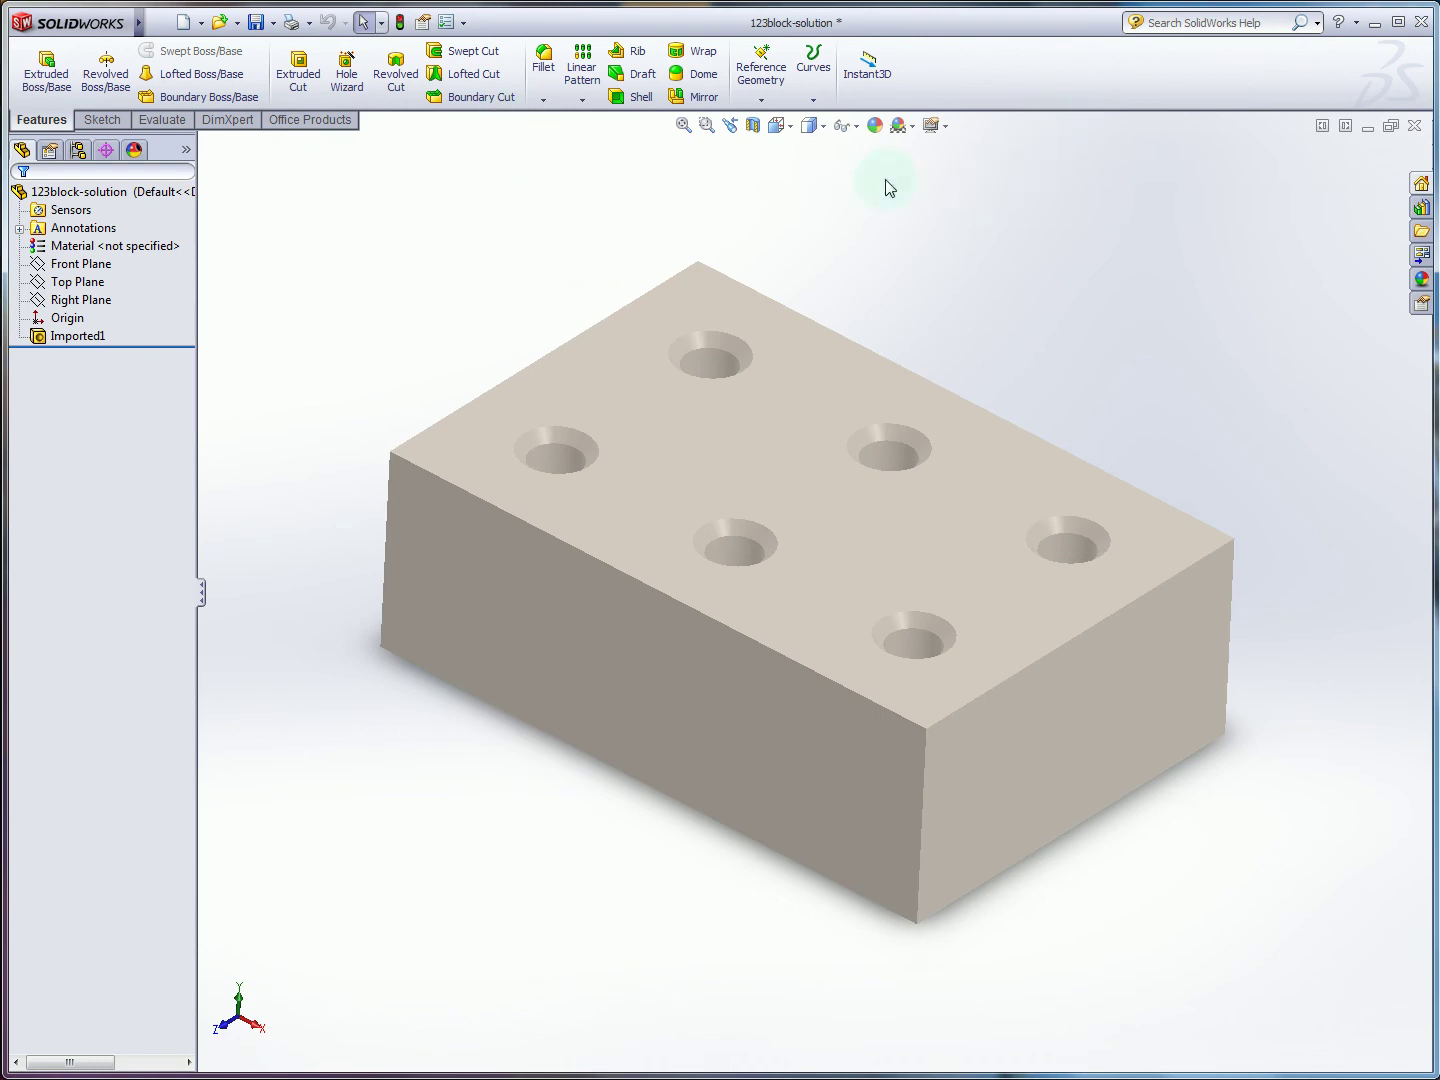
- Start Compare Documents from the Evaluate tab with 123block-solution as the reference document
{"action": "left_click", "coordinate": [160, 121]}
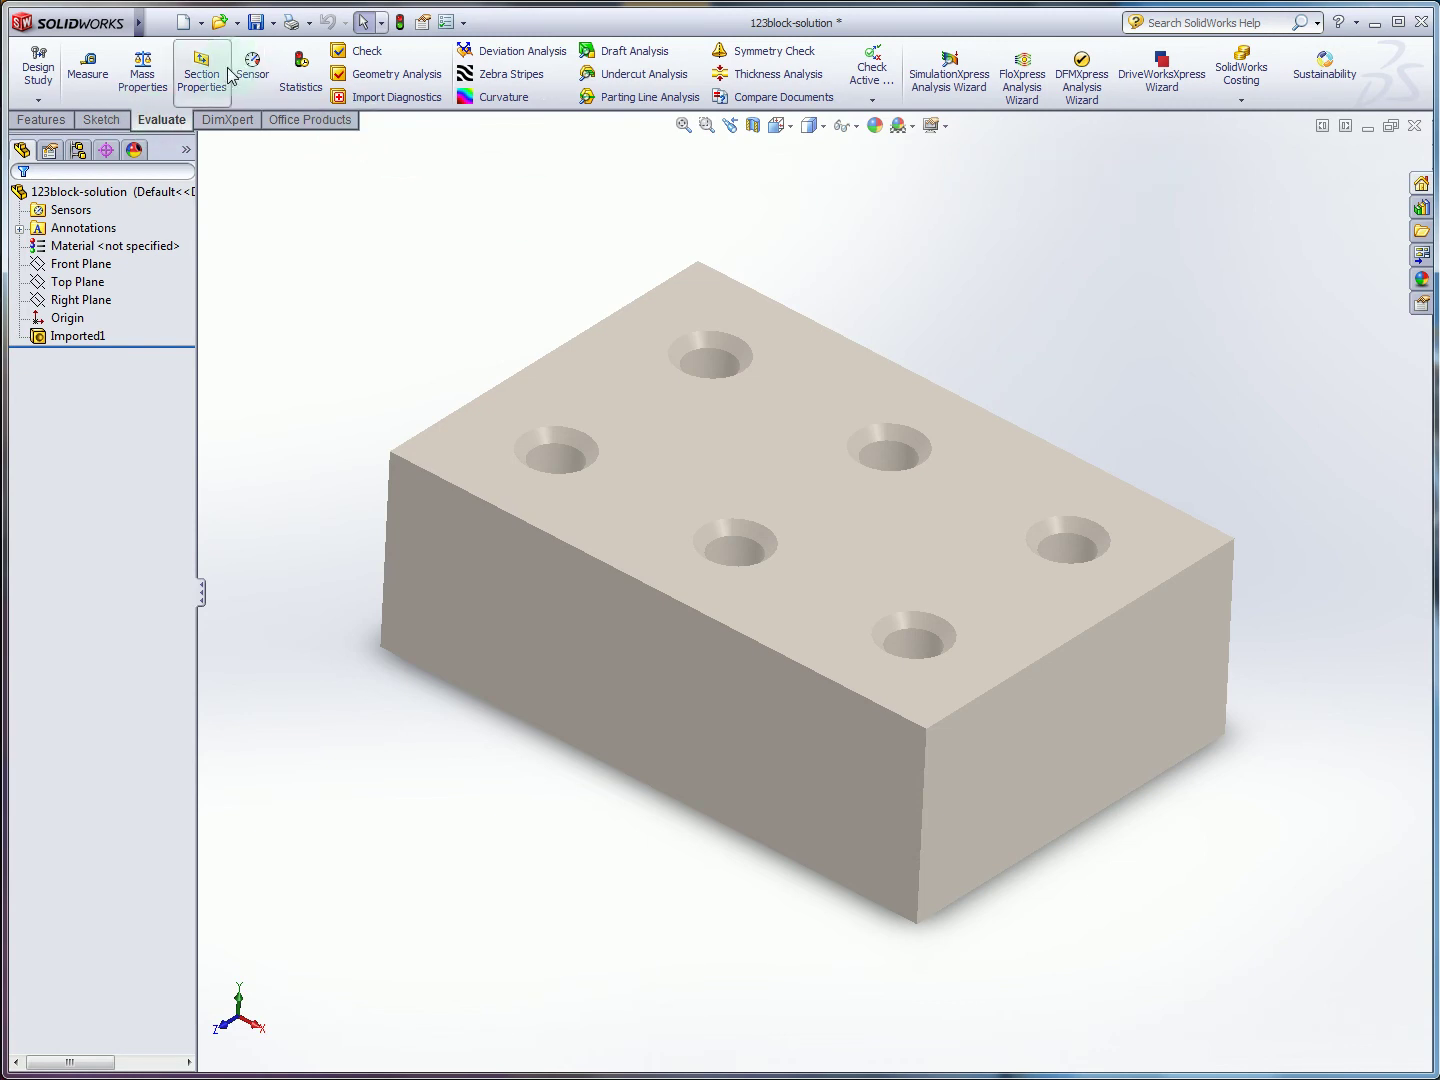
{"action": "left_click", "coordinate": [762, 100]}
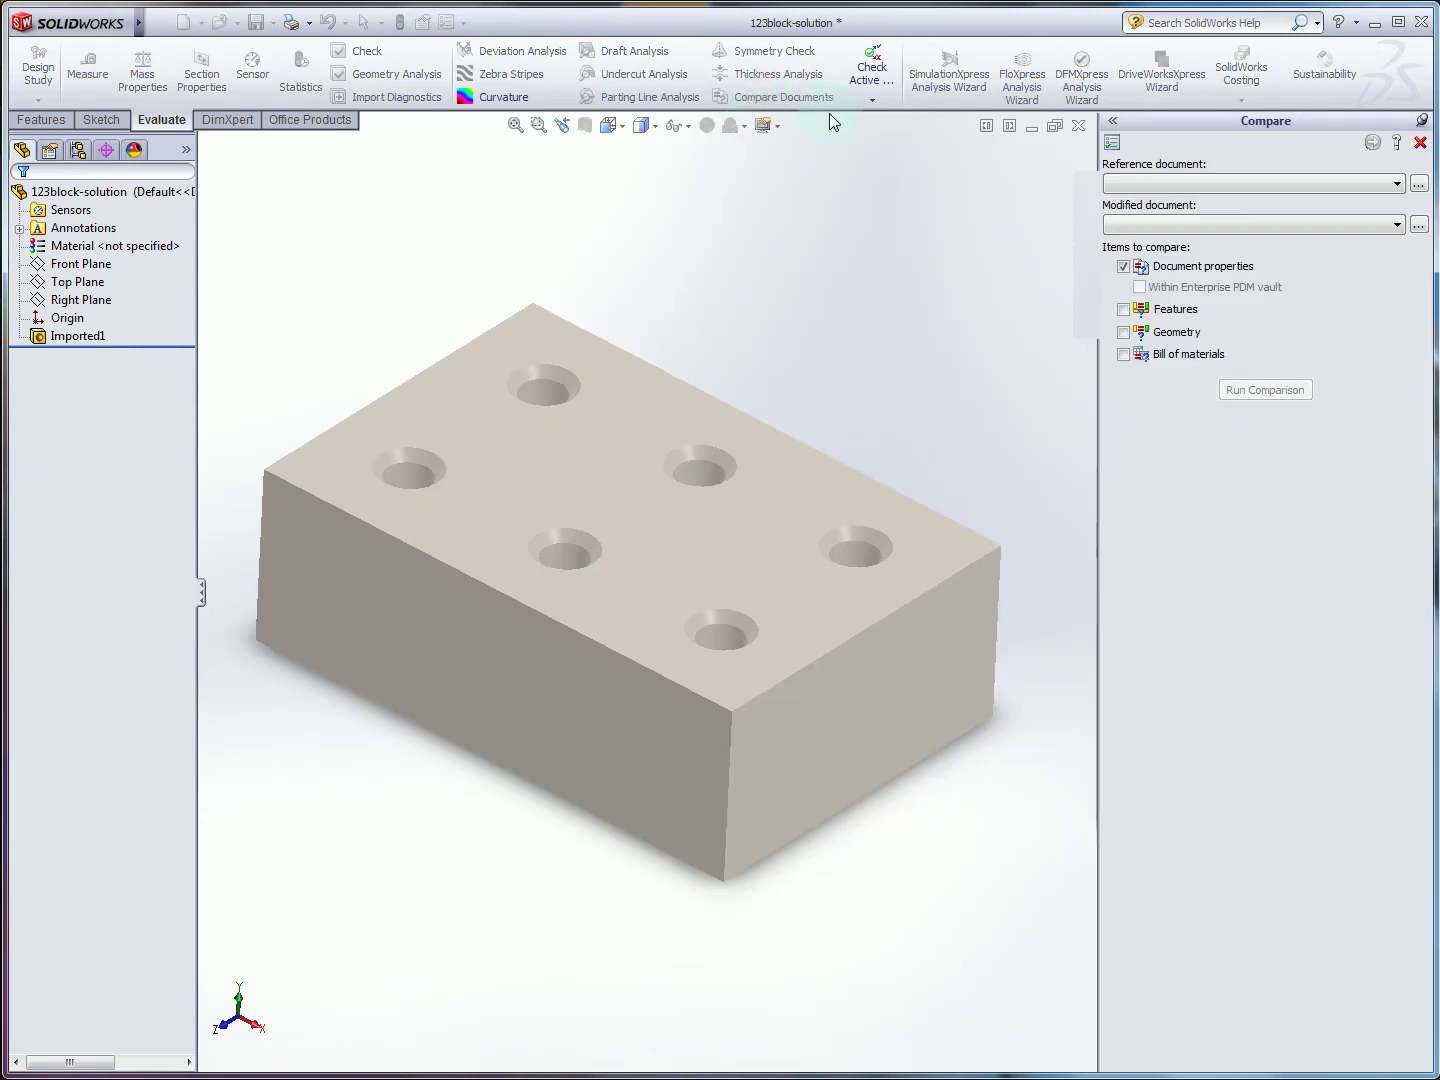
{"action": "left_click", "coordinate": [1234, 186]}
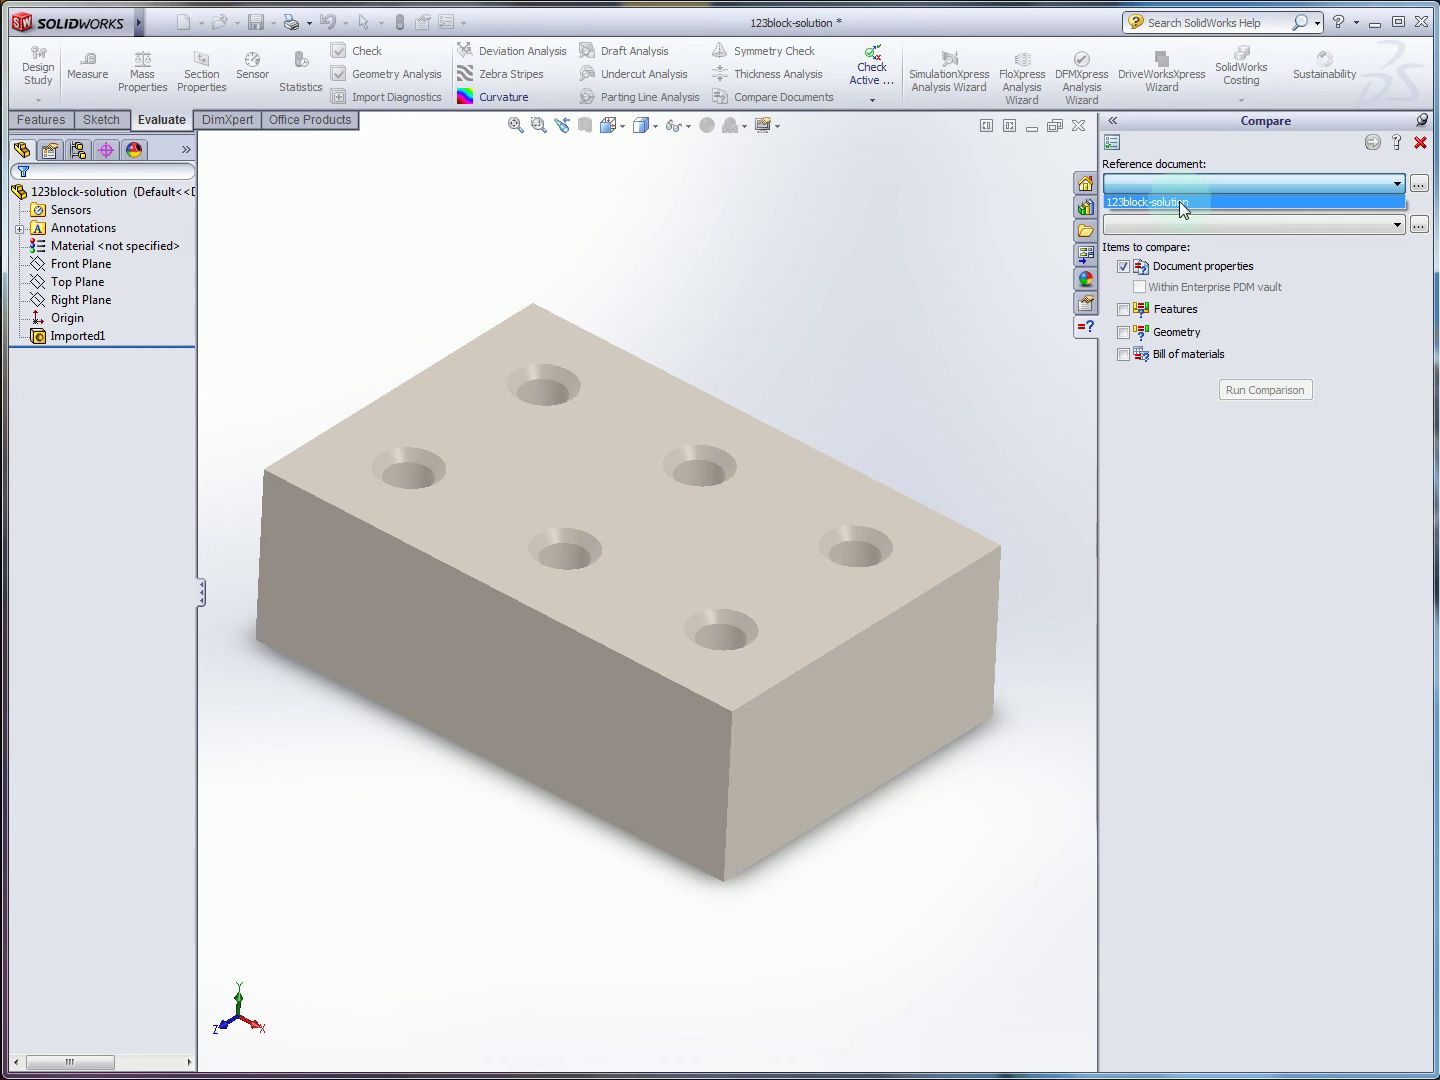
{"action": "left_click", "coordinate": [1188, 202]}
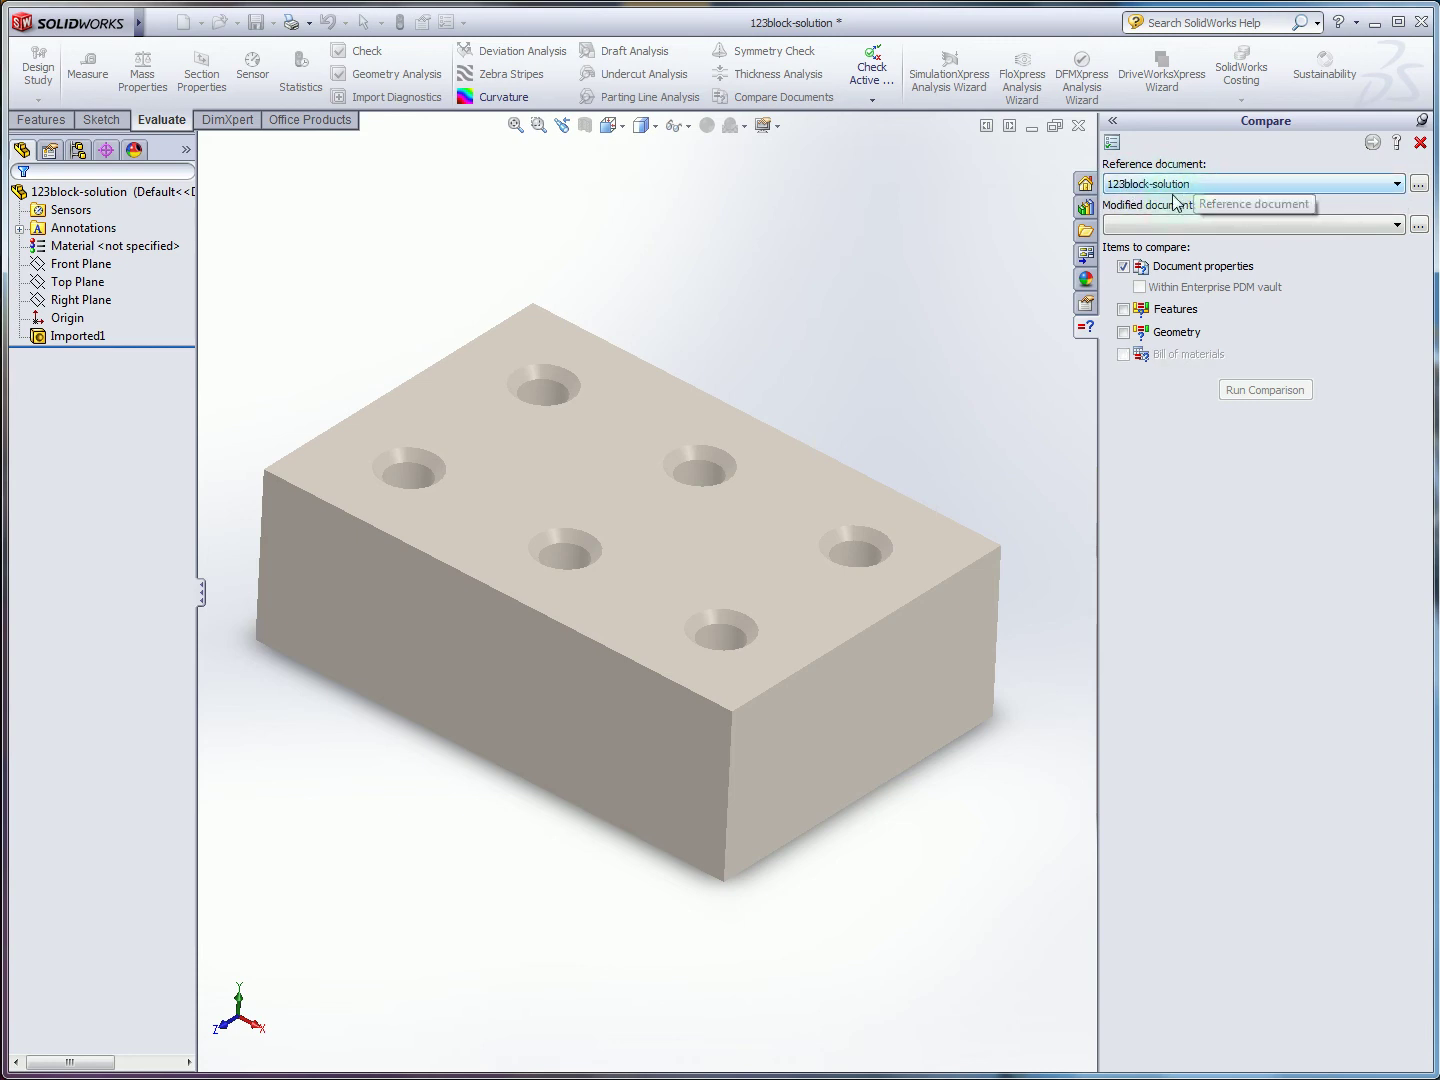
- Browse to and load 123block.SLDPRT as the modified document
{"action": "left_click", "coordinate": [1417, 226]}
{"action": "left_click", "coordinate": [641, 357]}
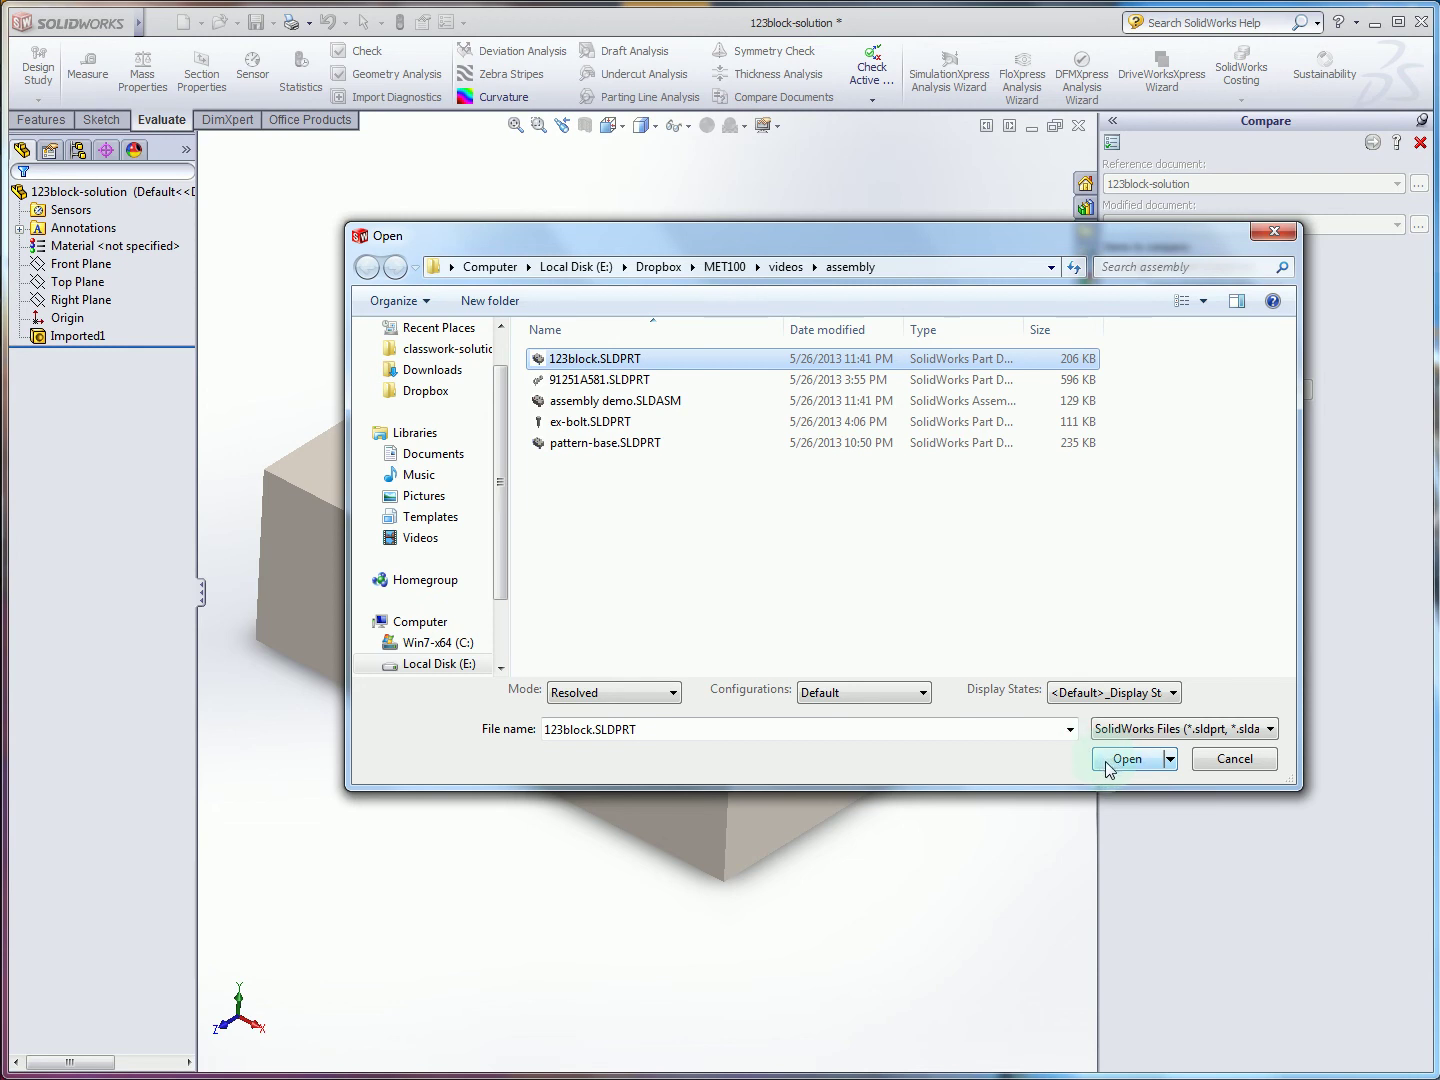
{"action": "left_click", "coordinate": [1107, 764]}
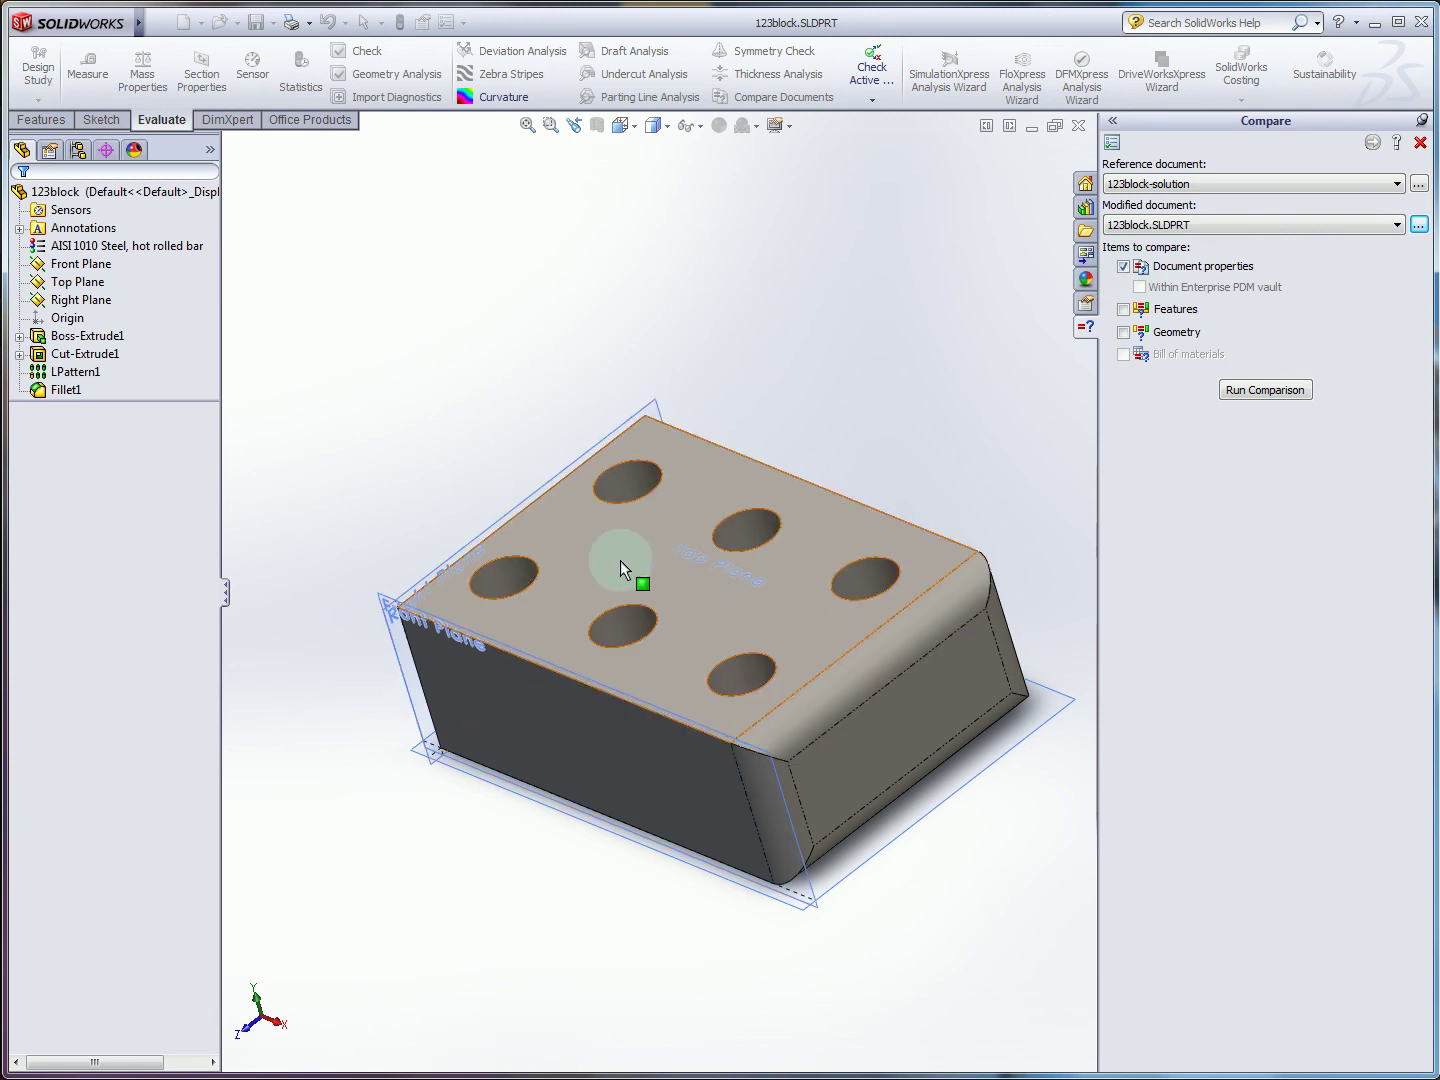
{"action": "middle_click_drag", "start_coordinate": [652, 588], "coordinate": [797, 659]}
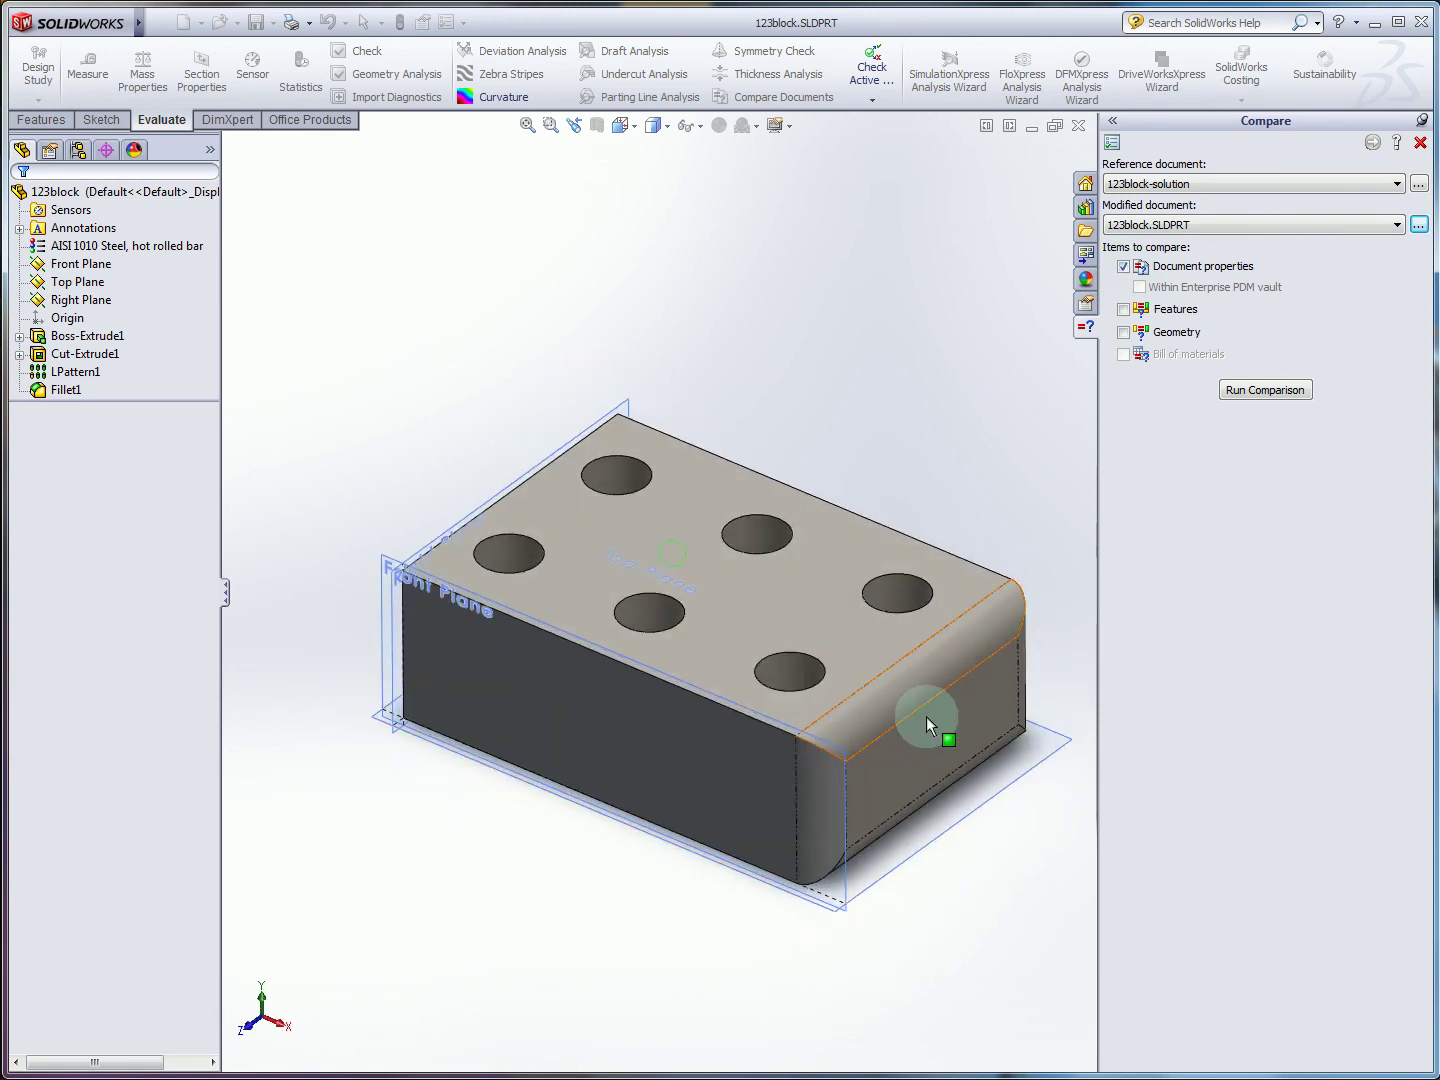
- Compare Geometry only, with Align parts on and Global coordinate system for both documents
{"action": "left_click", "coordinate": [1122, 266]}
{"action": "left_click", "coordinate": [1123, 313]}
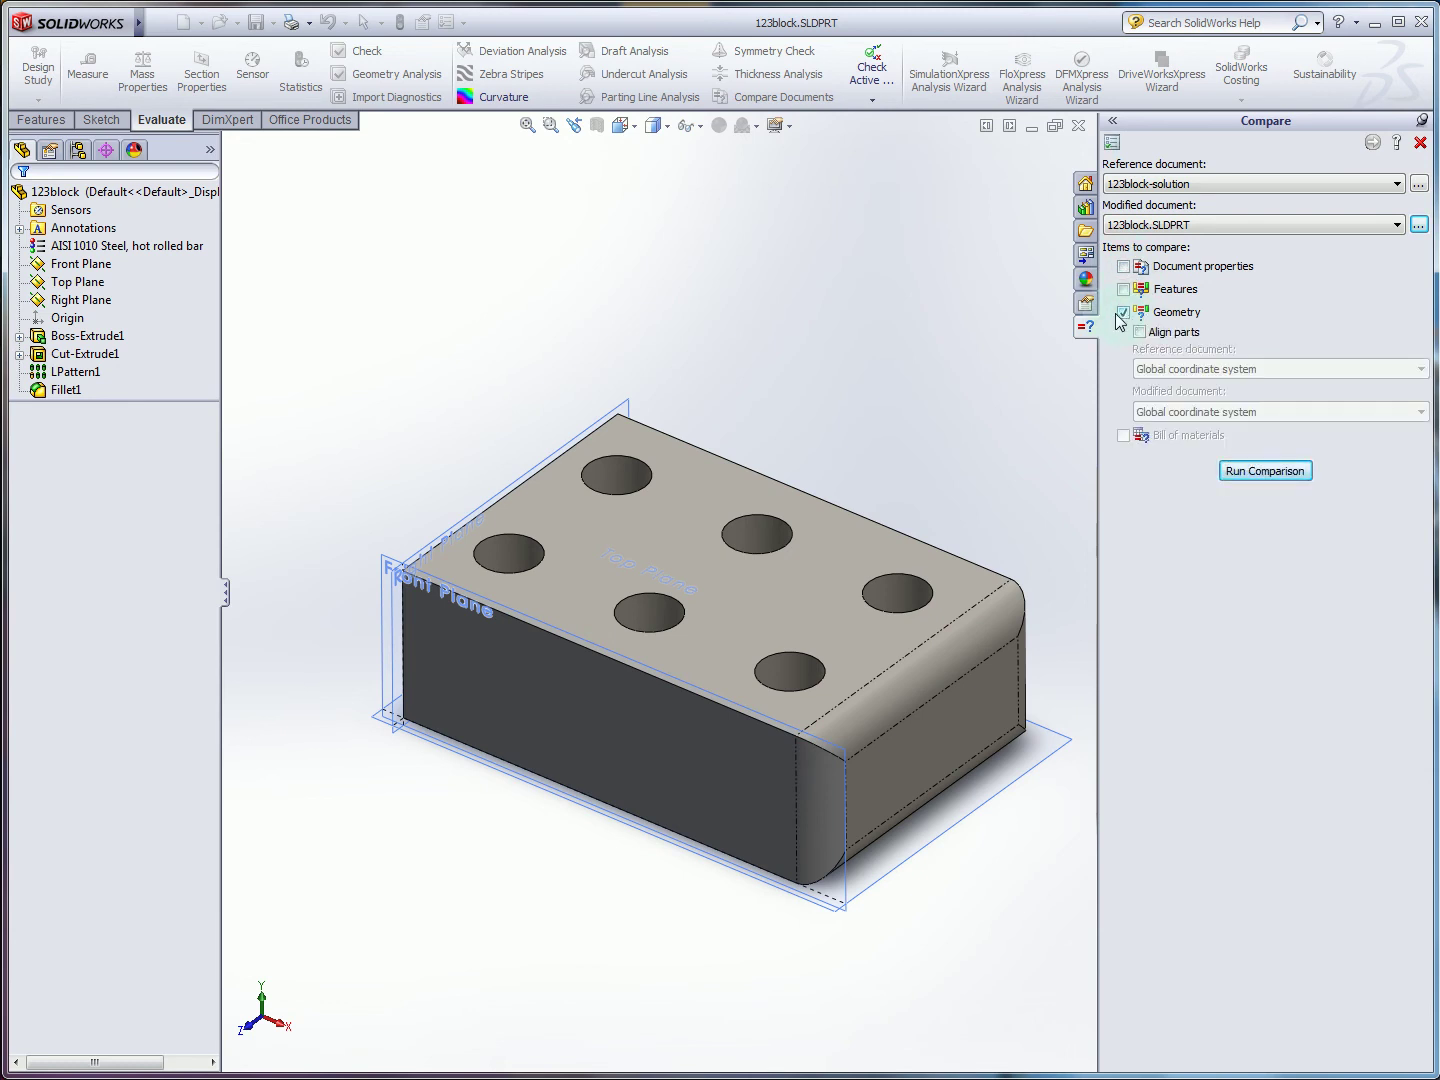
{"action": "left_click", "coordinate": [1138, 332]}
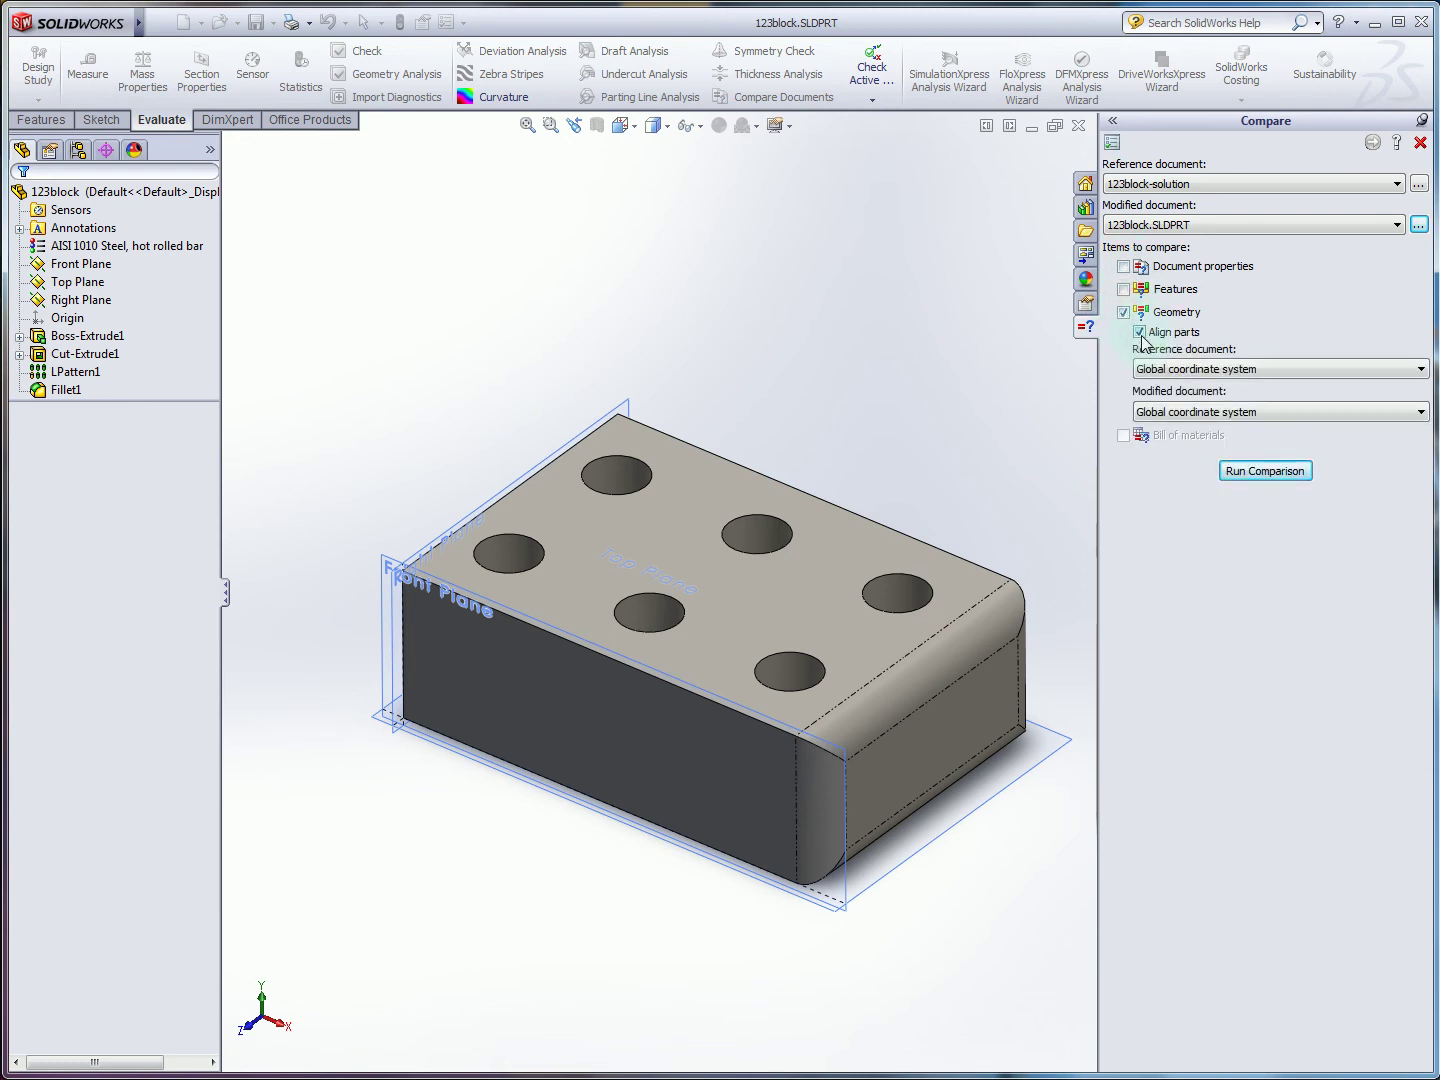
{"action": "left_click", "coordinate": [1180, 369]}
{"action": "left_click", "coordinate": [1185, 388]}
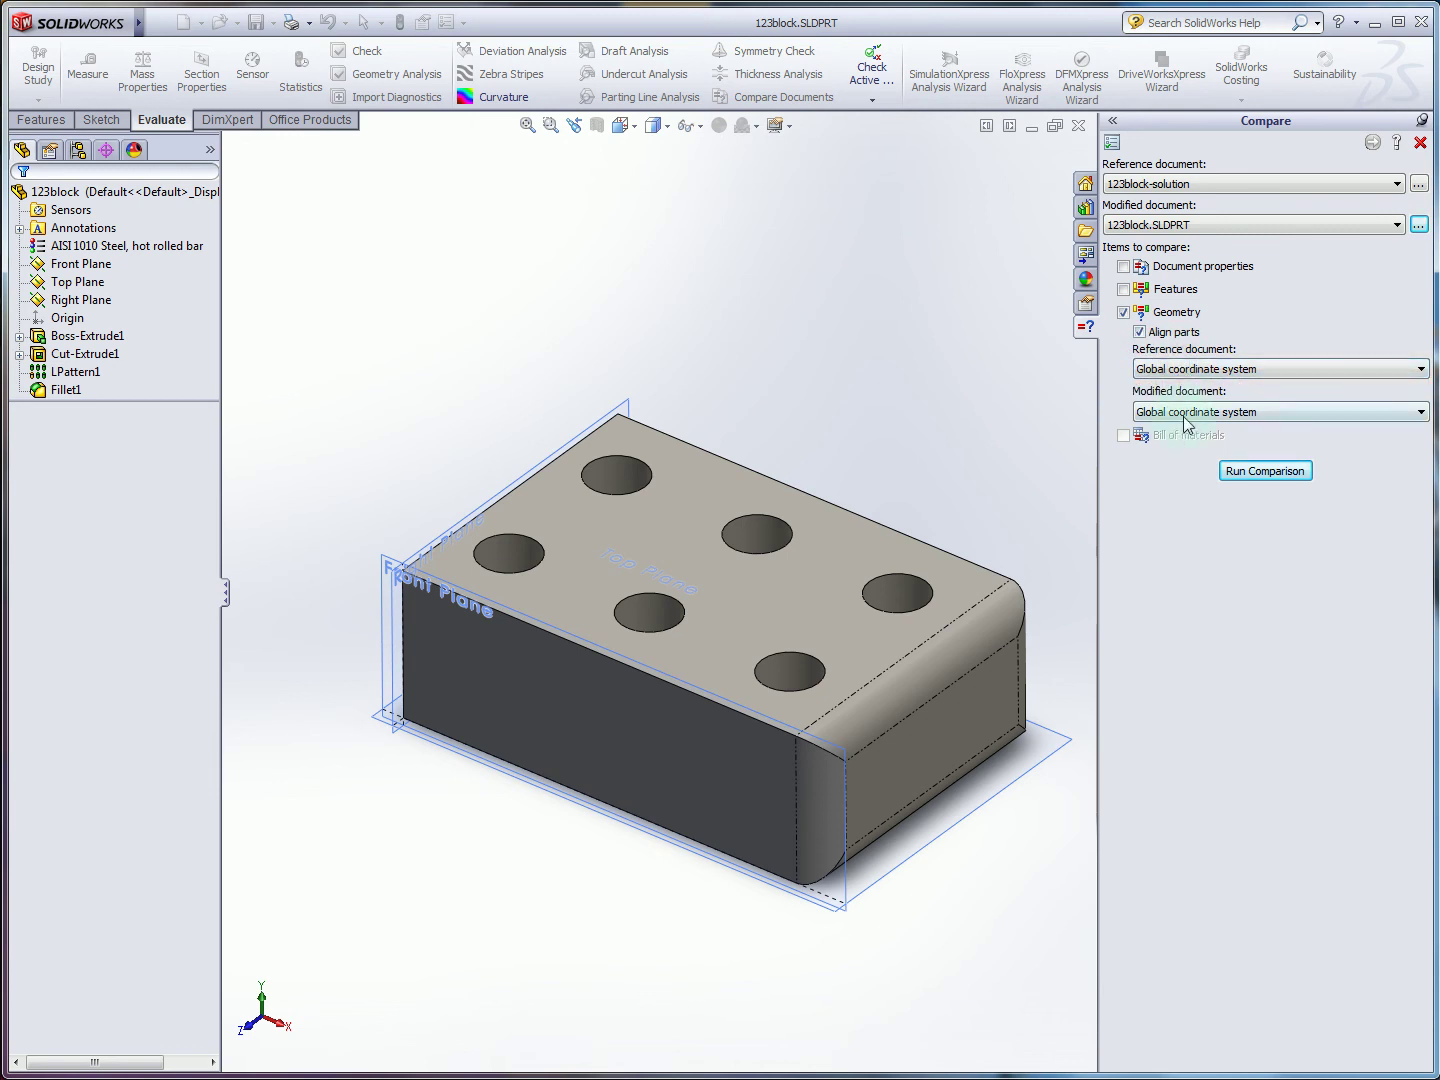
{"action": "left_click", "coordinate": [1188, 415]}
{"action": "left_click", "coordinate": [1188, 430]}
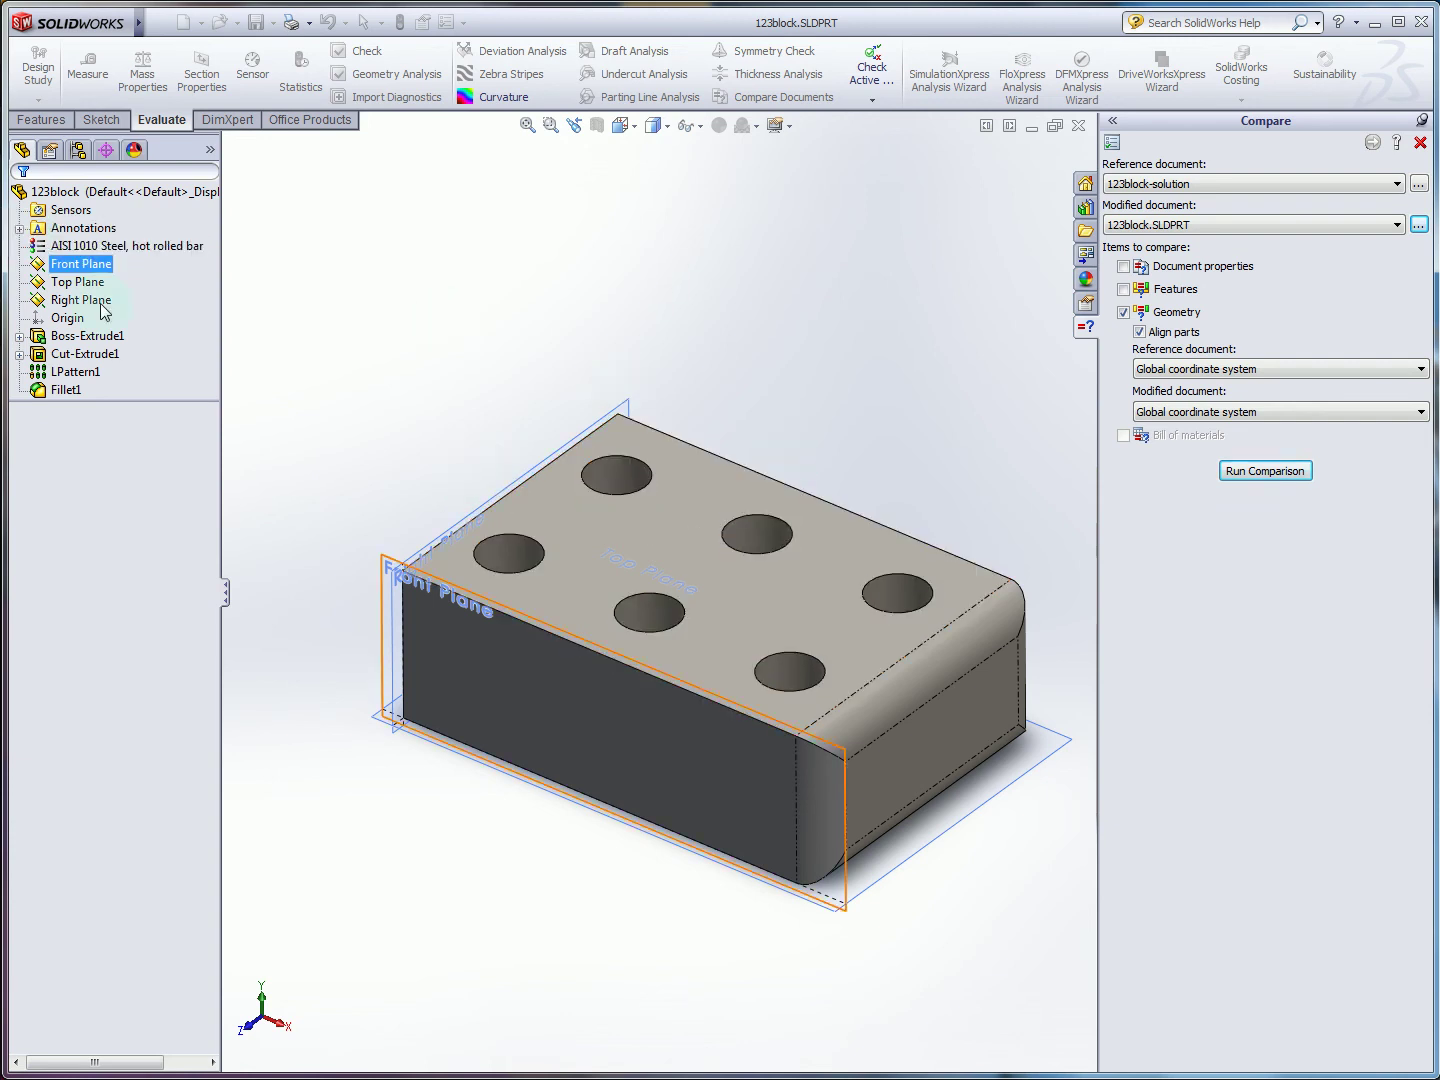
{"action": "left_click", "coordinate": [68, 319]}
{"action": "middle_click_drag", "start_coordinate": [470, 474], "coordinate": [458, 407]}
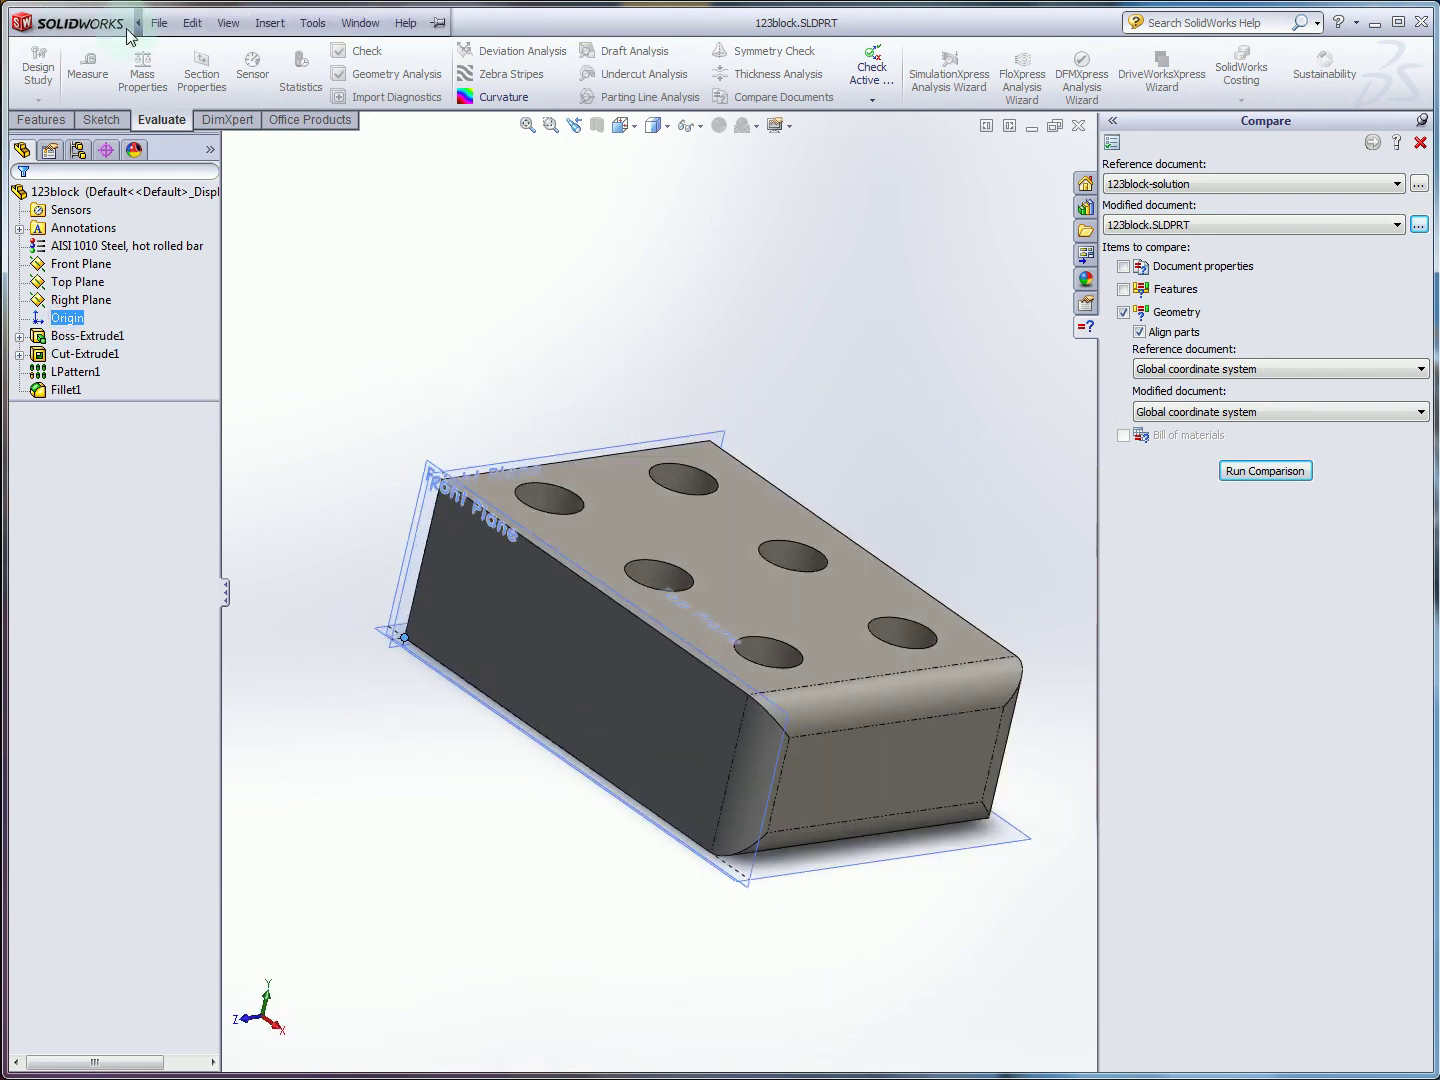
{"action": "left_click", "coordinate": [221, 28]}
{"action": "left_click", "coordinate": [554, 247]}
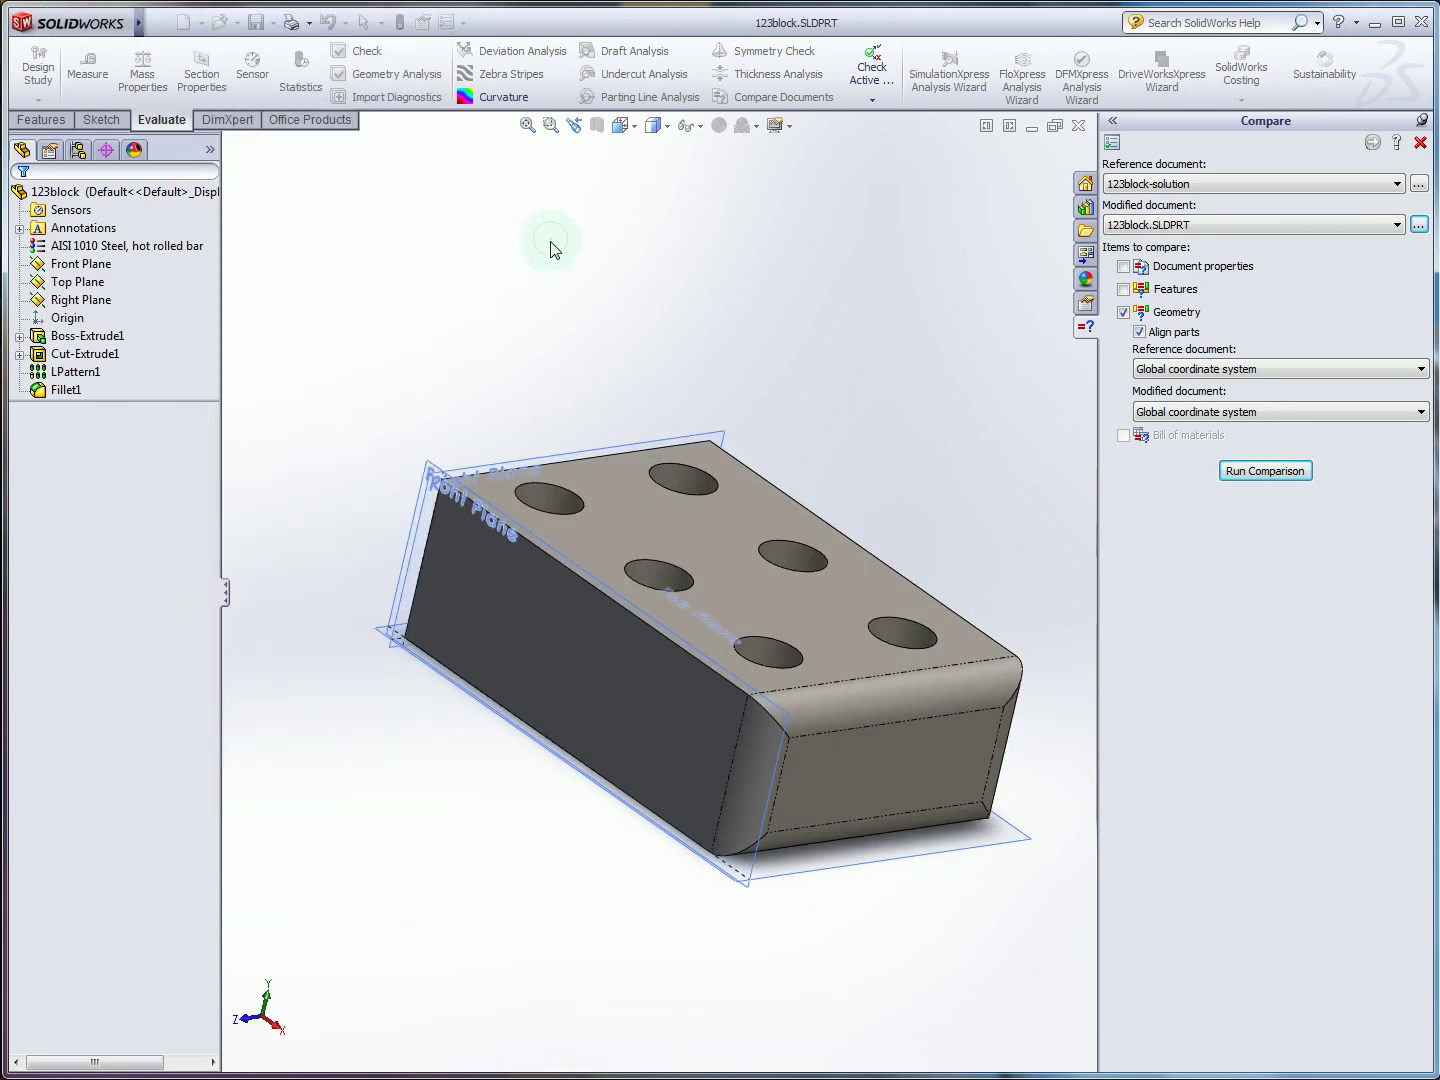
{"action": "left_click", "coordinate": [80, 265]}
{"action": "left_click", "coordinate": [88, 298], "text": "ctrl"}
{"action": "left_click", "coordinate": [78, 283]}
{"action": "middle_click_drag", "start_coordinate": [374, 440], "coordinate": [514, 580]}
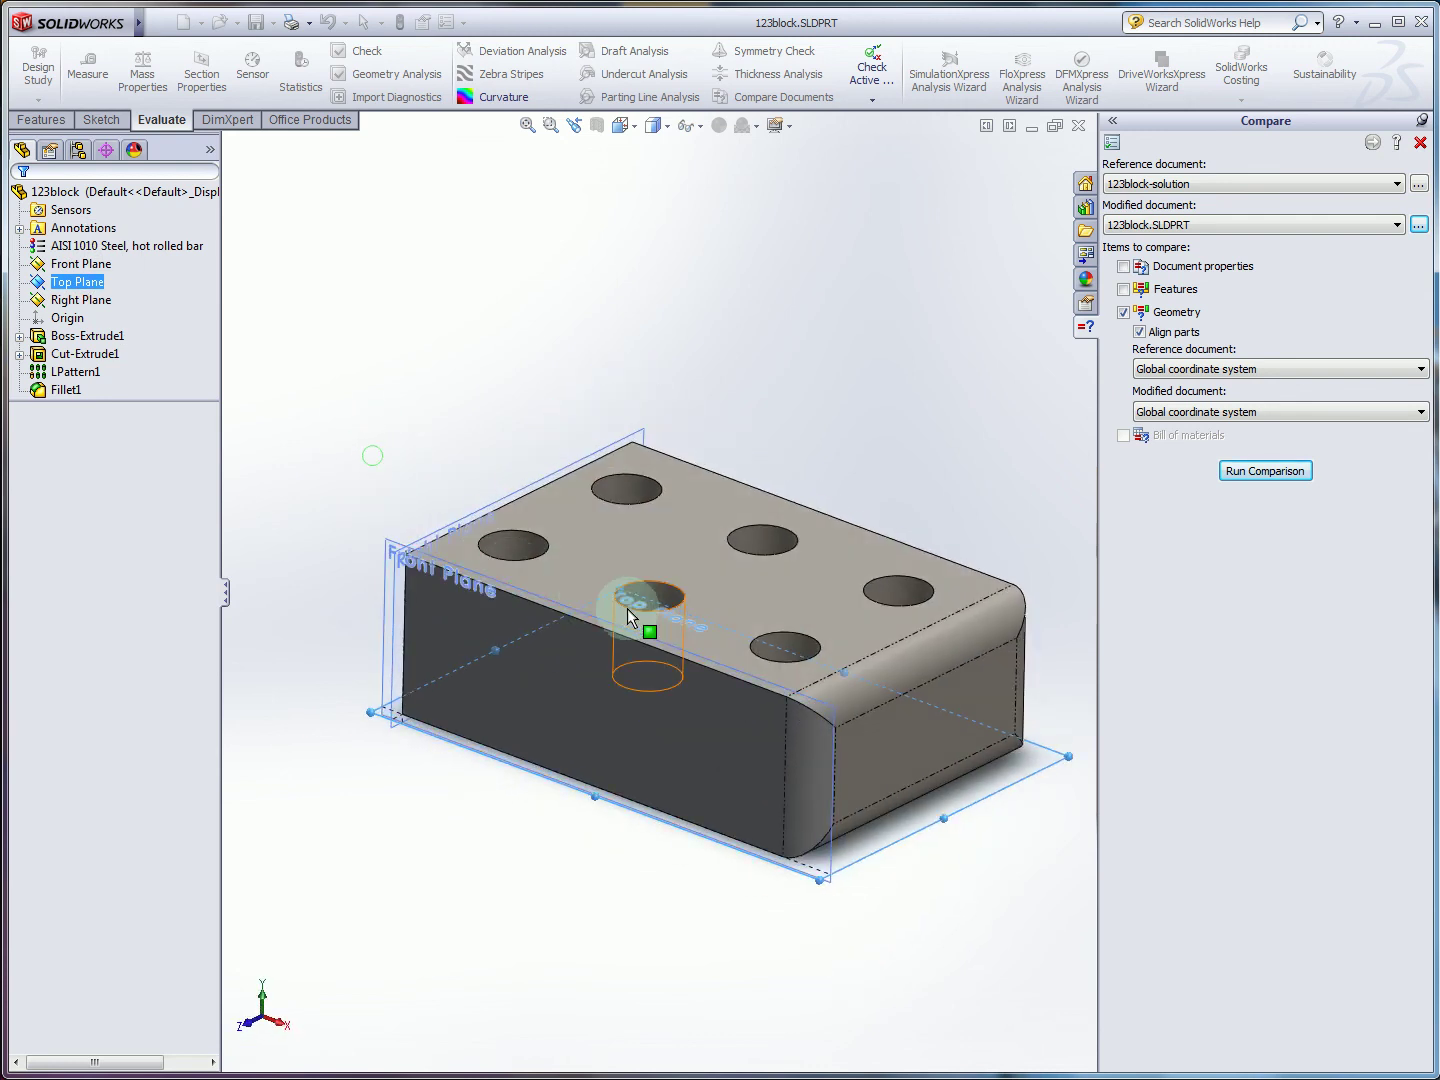
{"action": "left_click", "coordinate": [299, 315]}
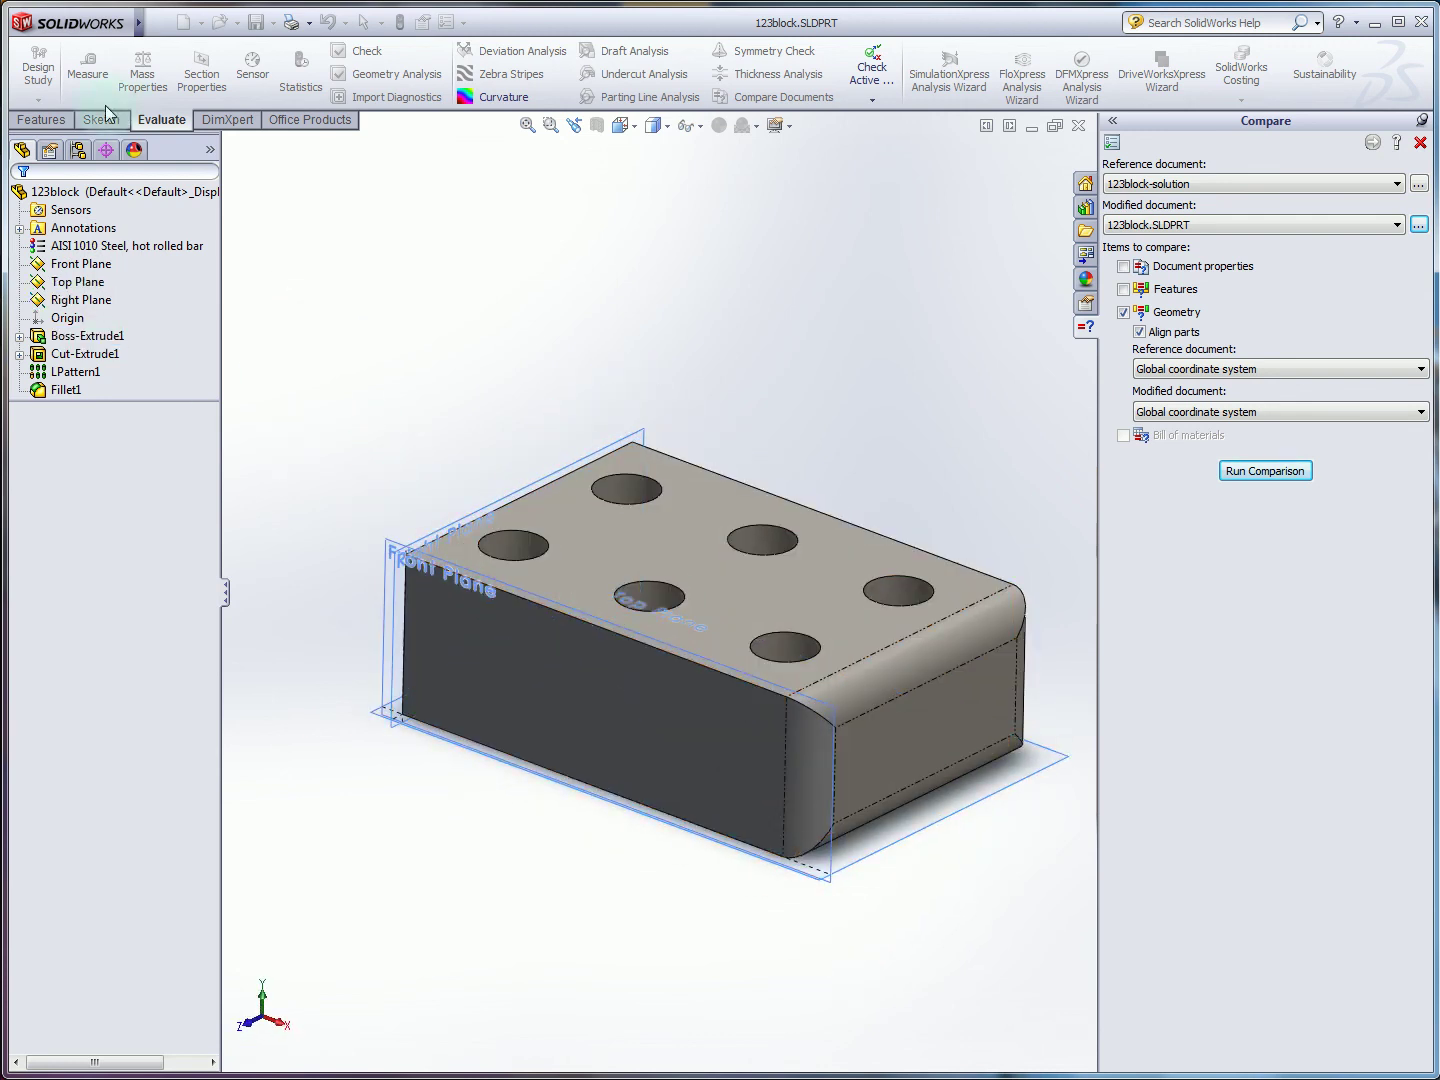
{"action": "left_click", "coordinate": [41, 119]}
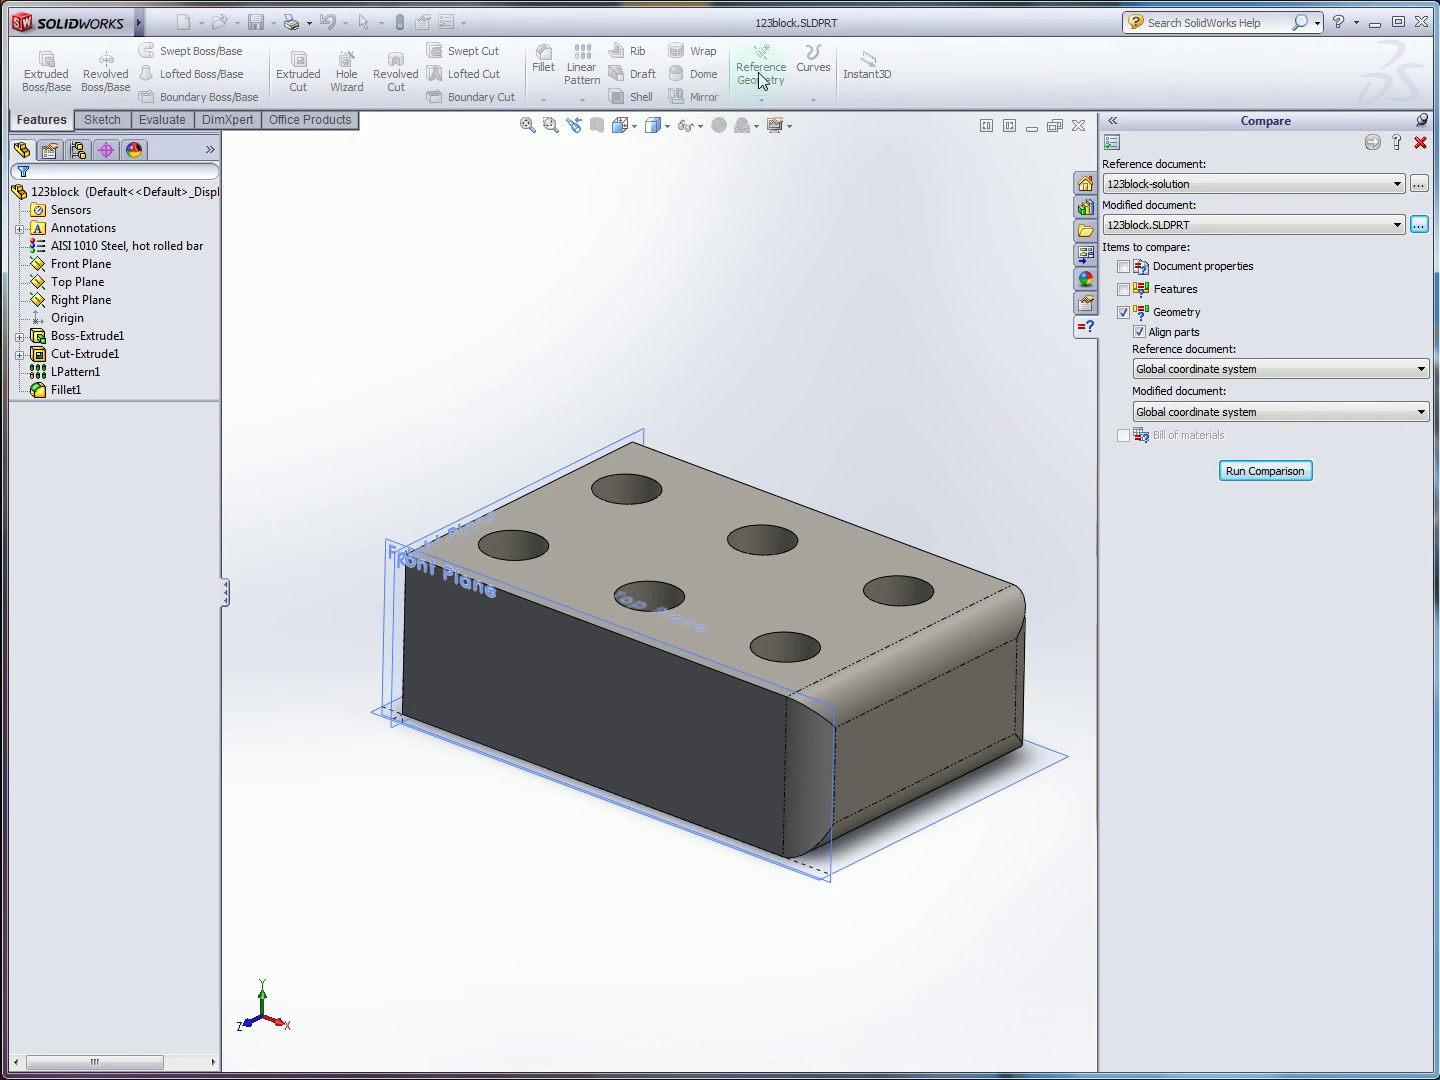
{"action": "left_click", "coordinate": [160, 120]}
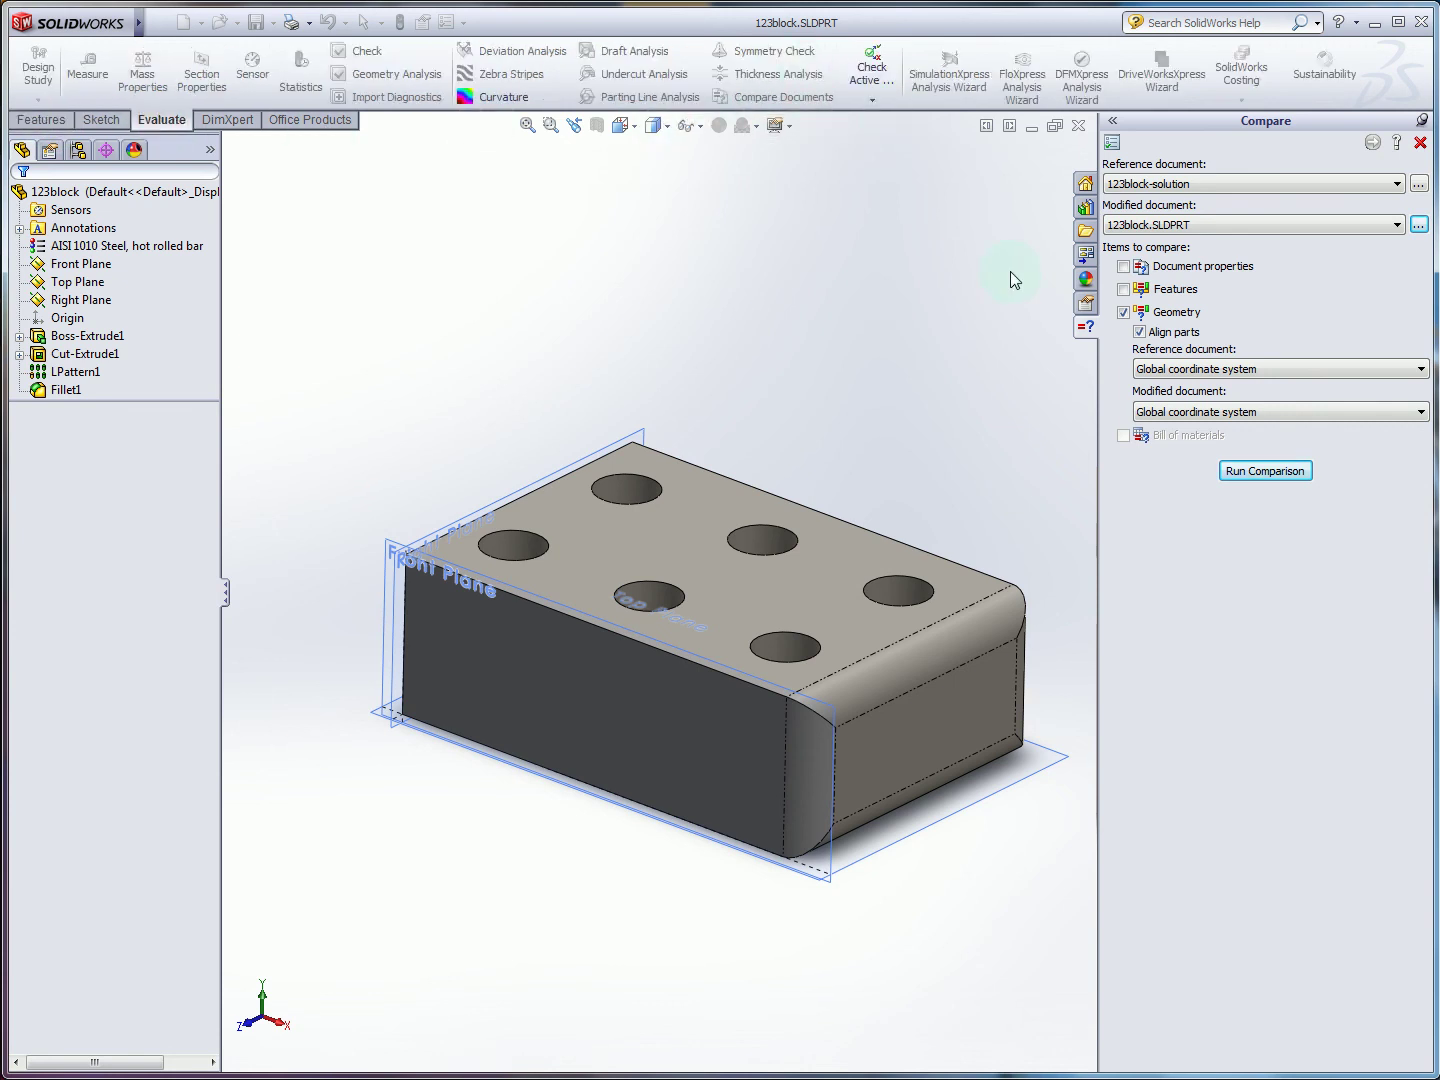
{"action": "left_click", "coordinate": [1254, 413]}
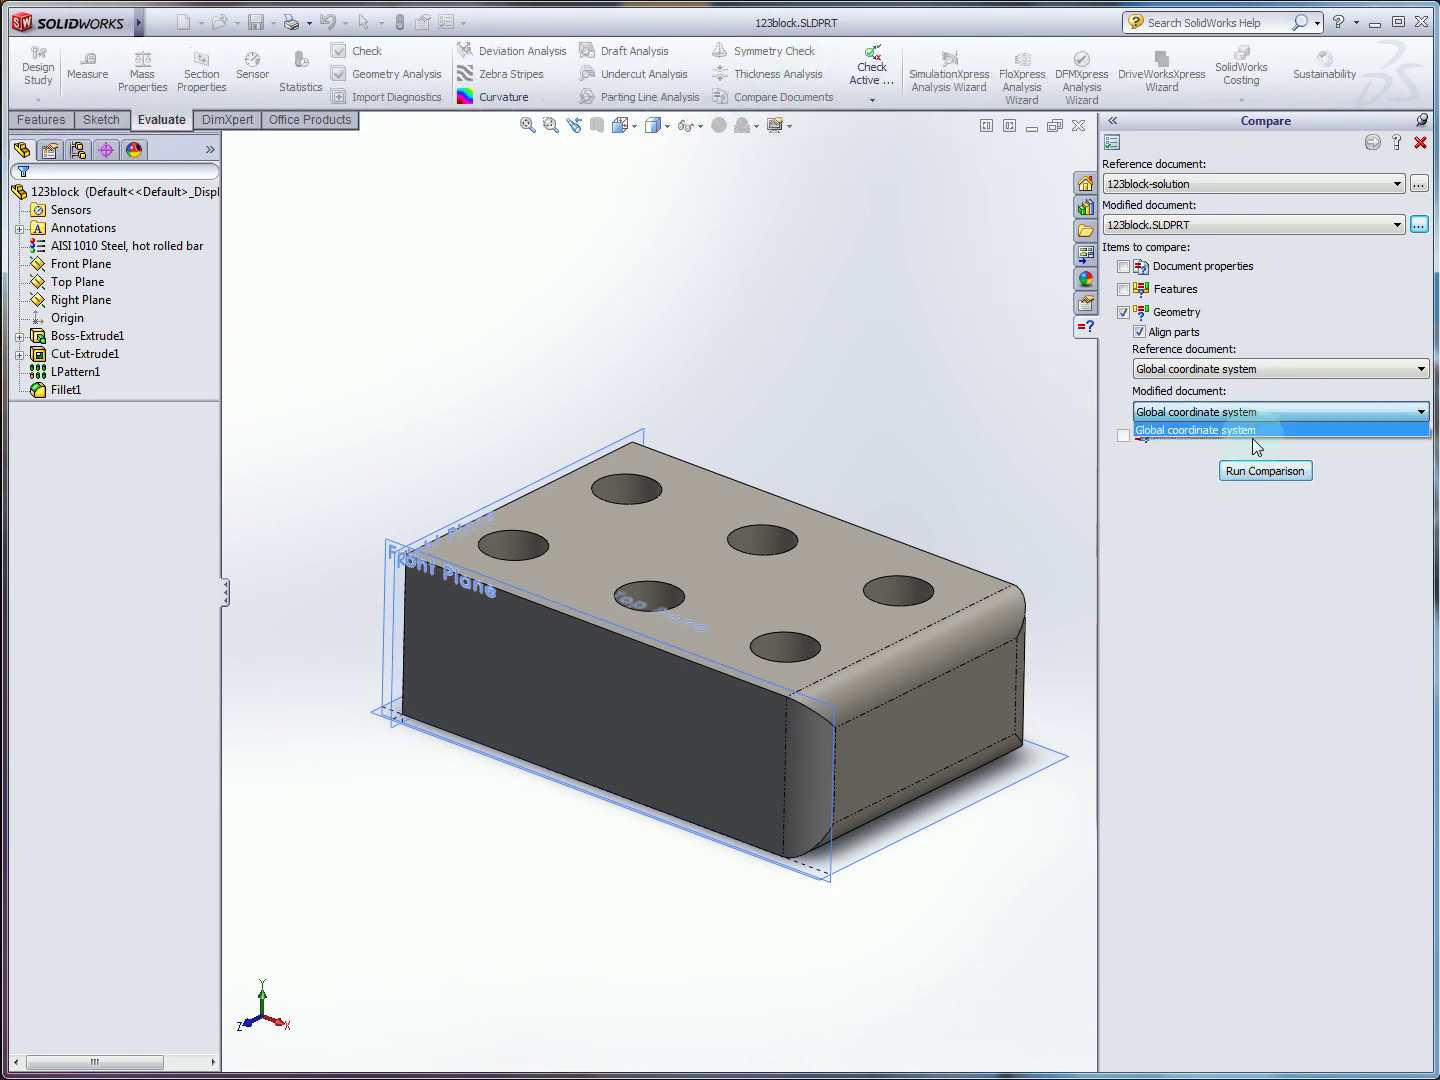
{"action": "left_click", "coordinate": [1166, 481]}
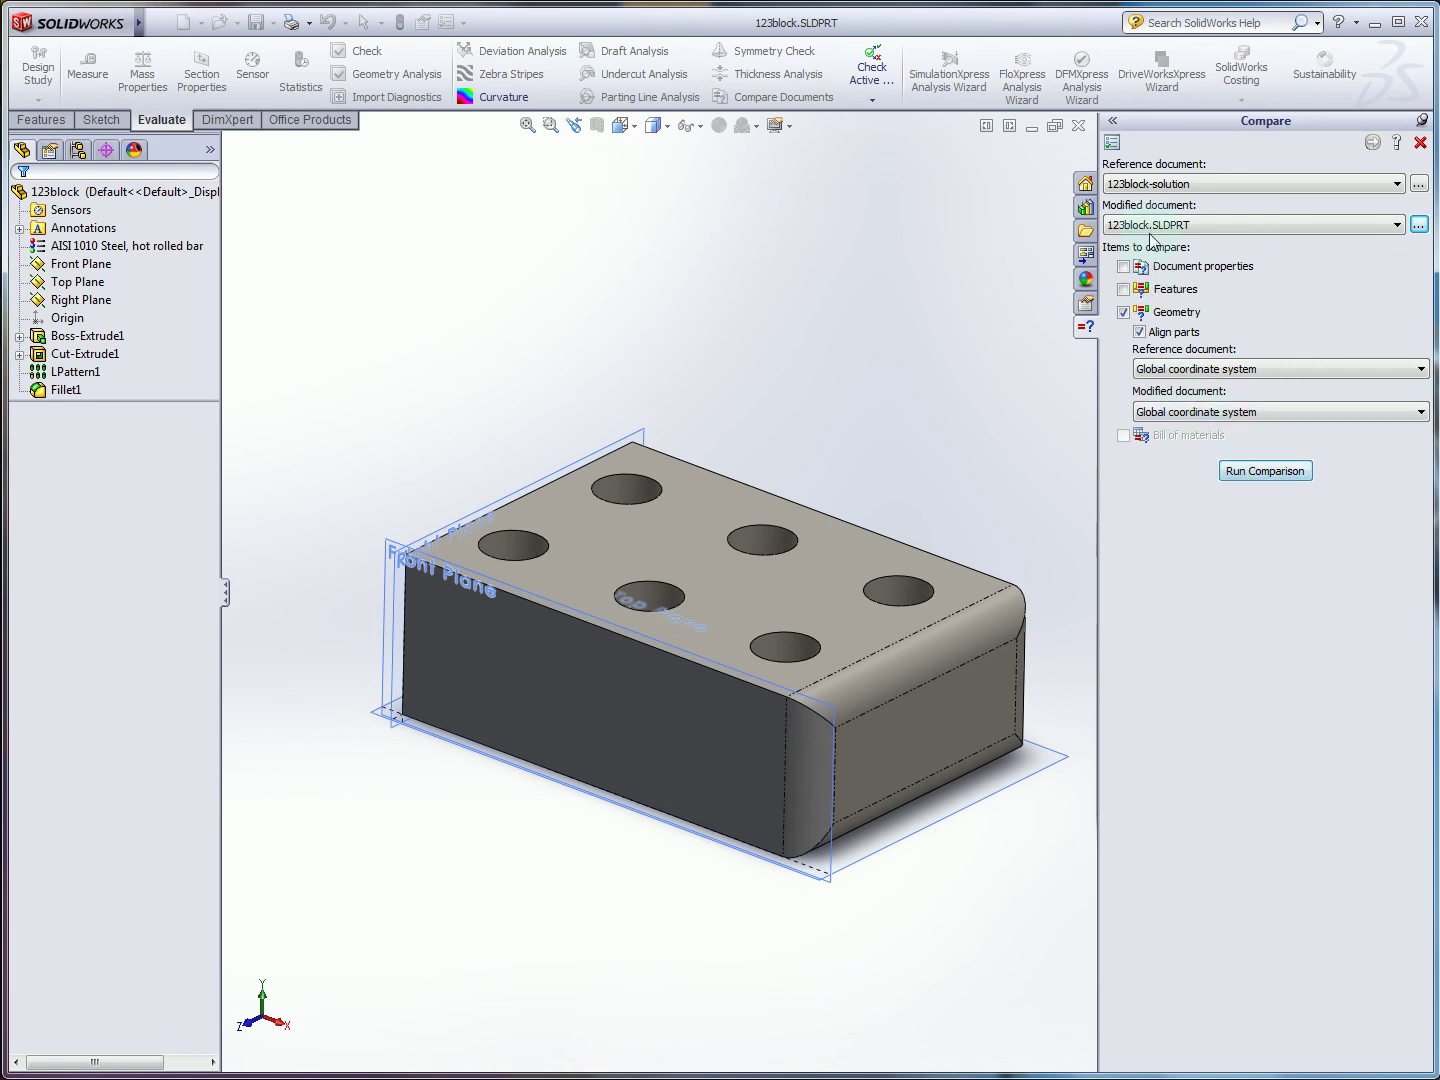
- Run the comparison and show the removed and added volumes alongside the common volume
{"action": "left_click", "coordinate": [1265, 472]}
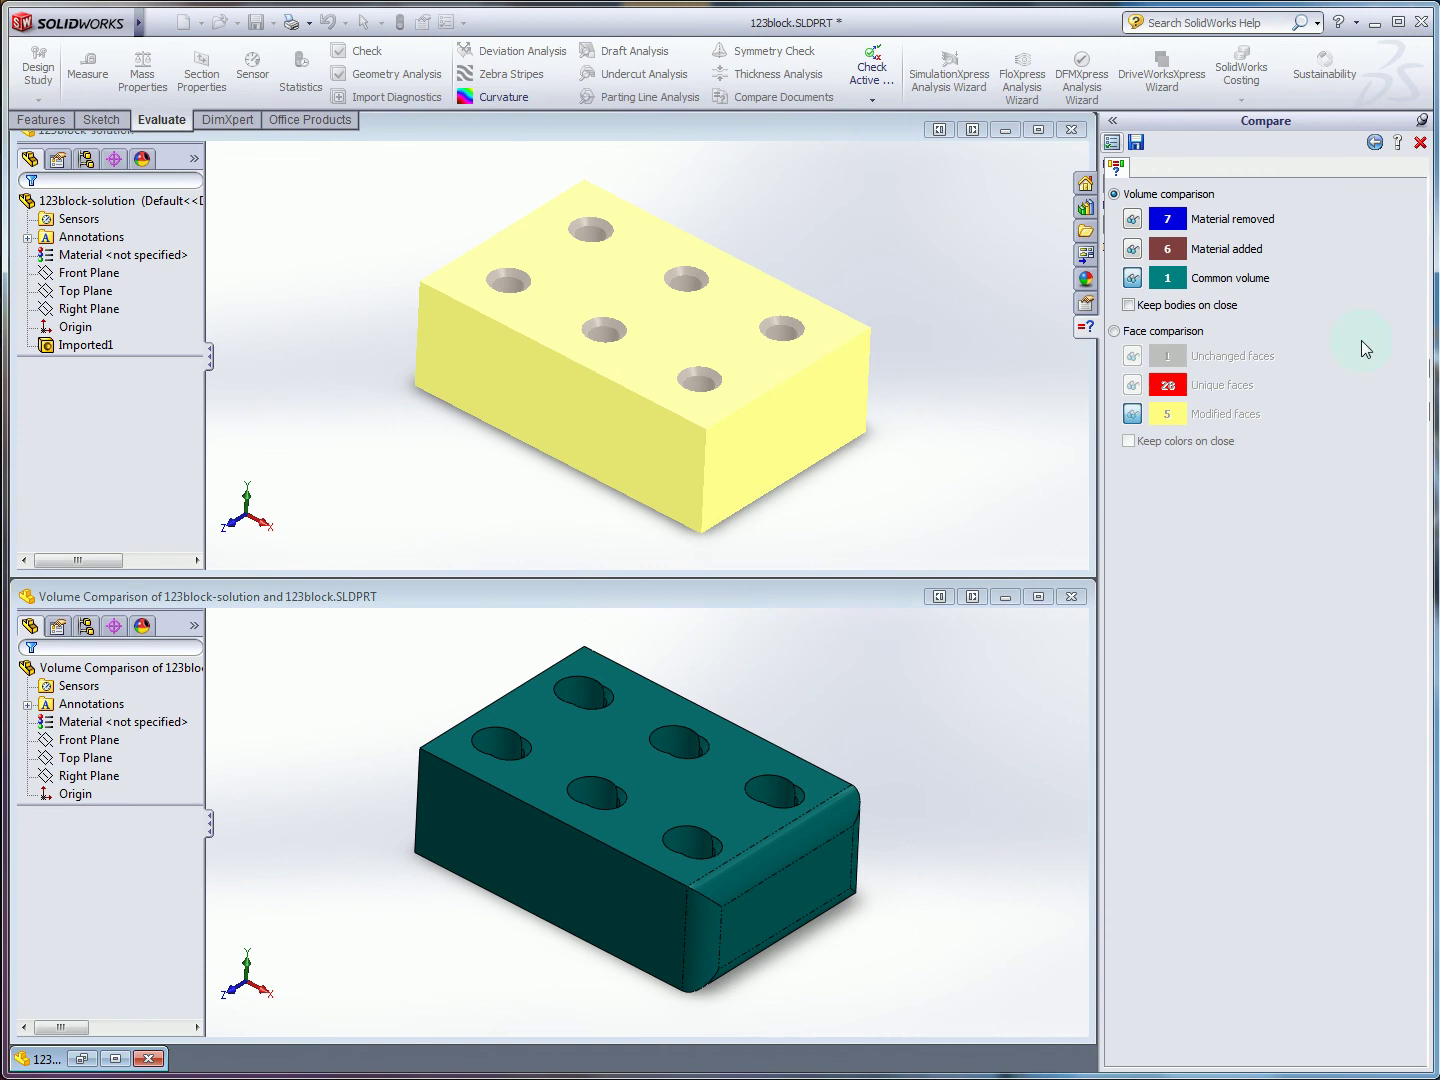
{"action": "left_click", "coordinate": [1133, 278]}
{"action": "middle_click_drag", "start_coordinate": [750, 701], "coordinate": [704, 769]}
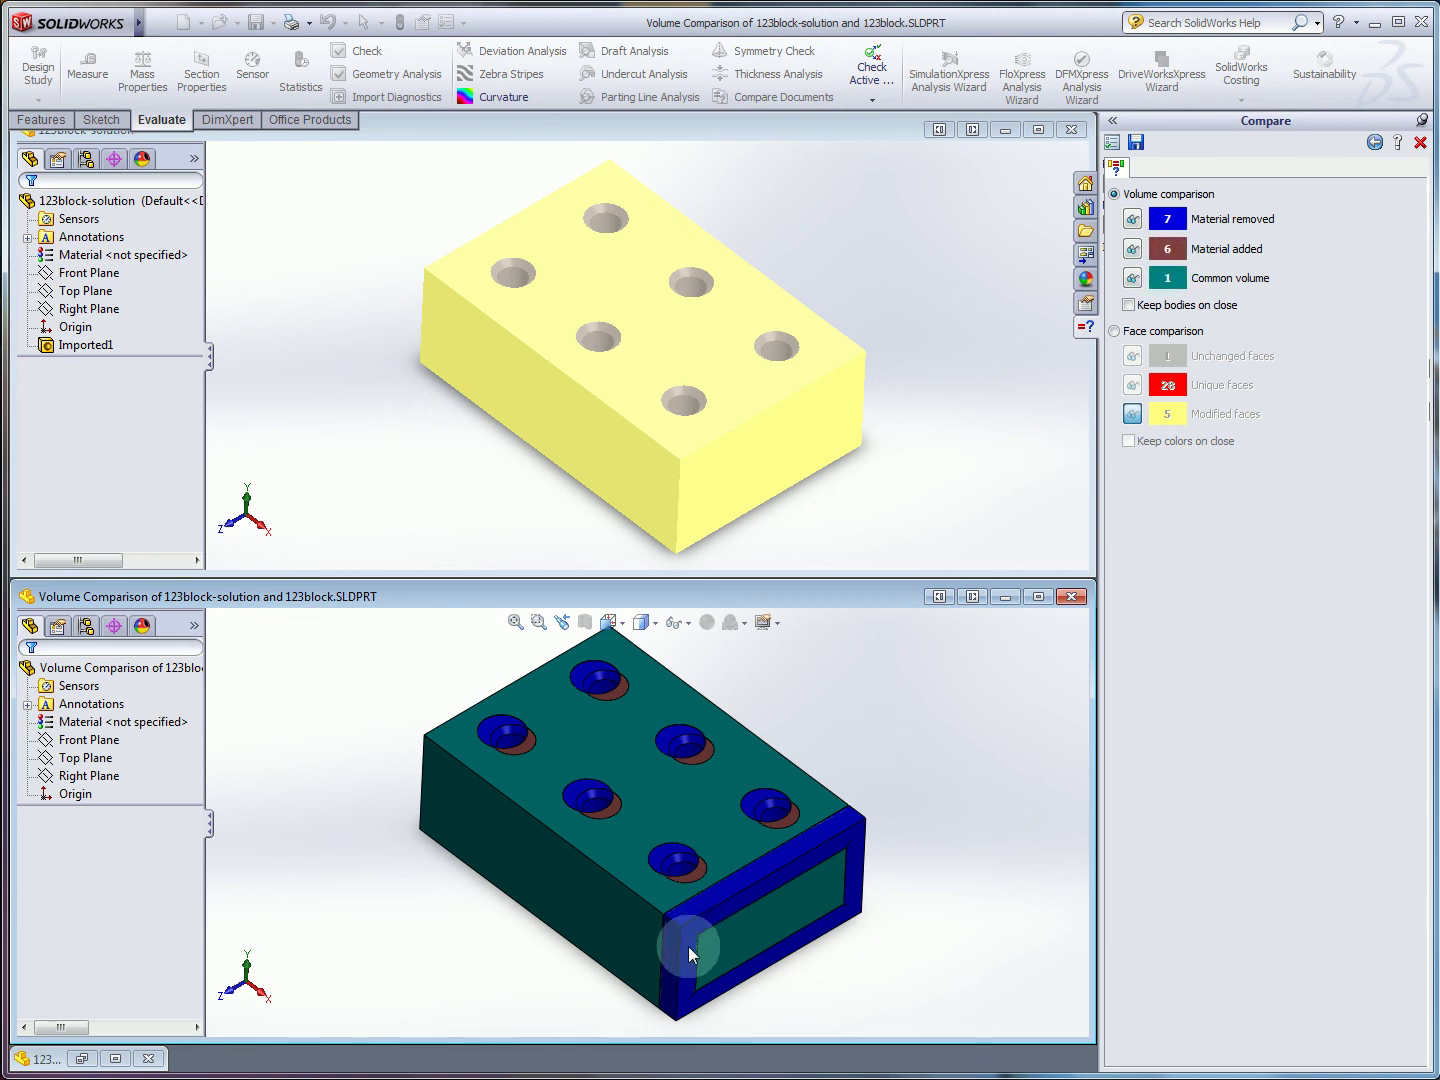
- Isolate the Material removed bodies and zoom to fit to examine them
{"action": "scroll", "coordinate": [692, 952], "scroll_direction": "down", "scroll_amount": 5}
{"action": "middle_click_drag", "start_coordinate": [675, 821], "coordinate": [681, 886], "text": "ctrl"}
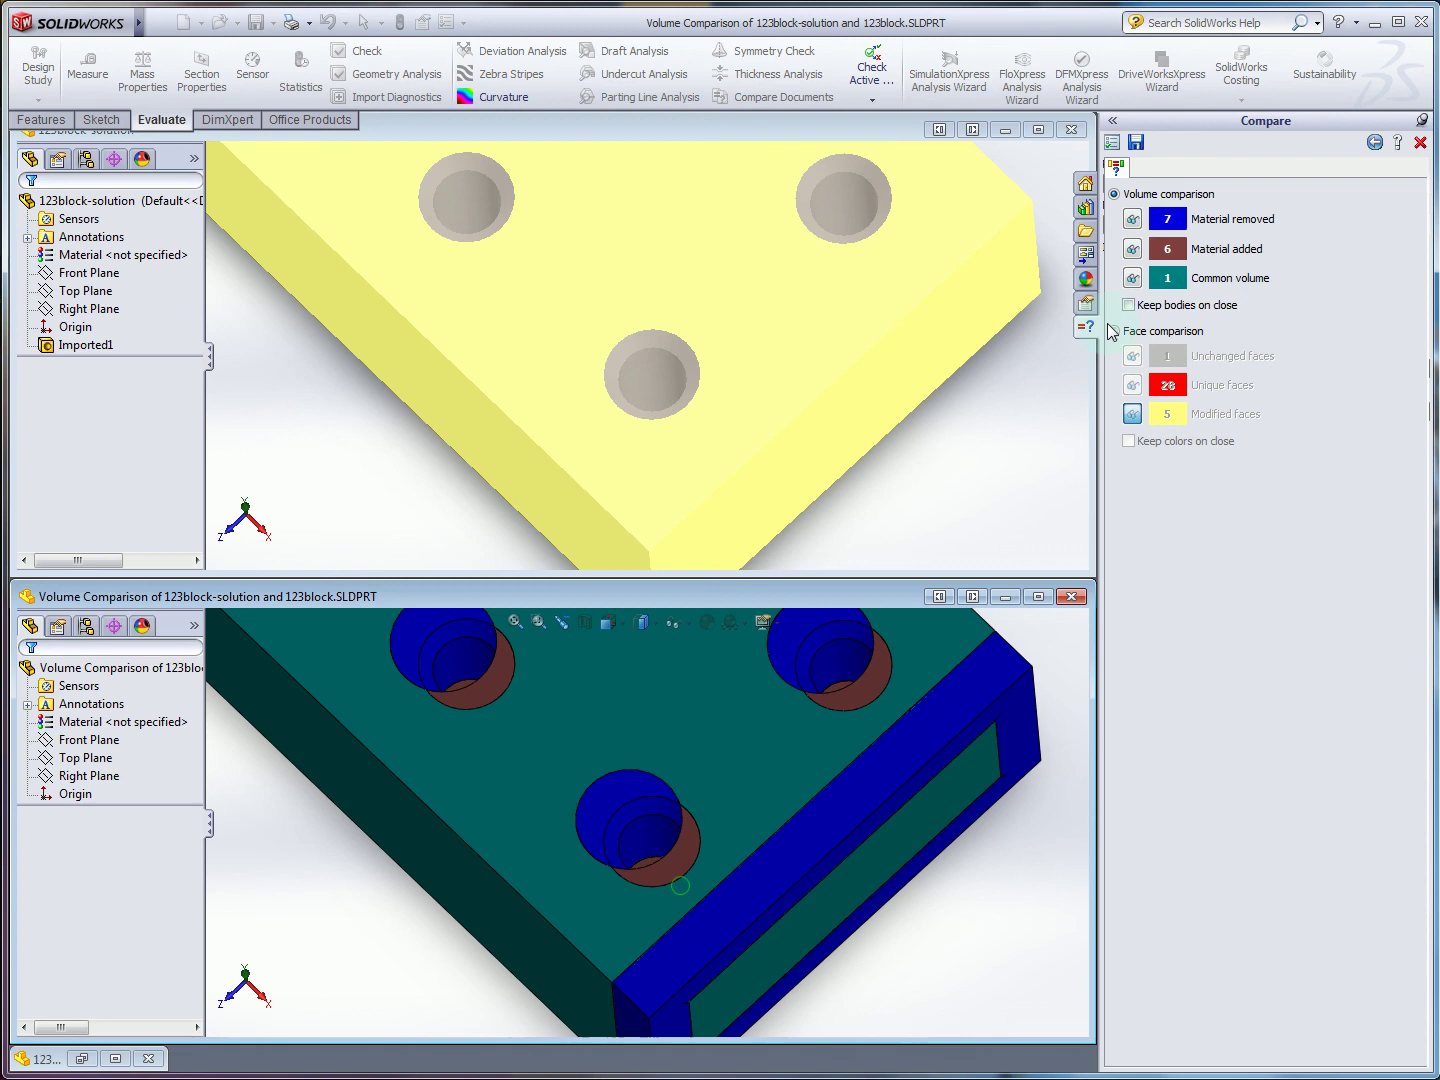
{"action": "left_click", "coordinate": [1133, 220]}
{"action": "left_click", "coordinate": [1132, 220]}
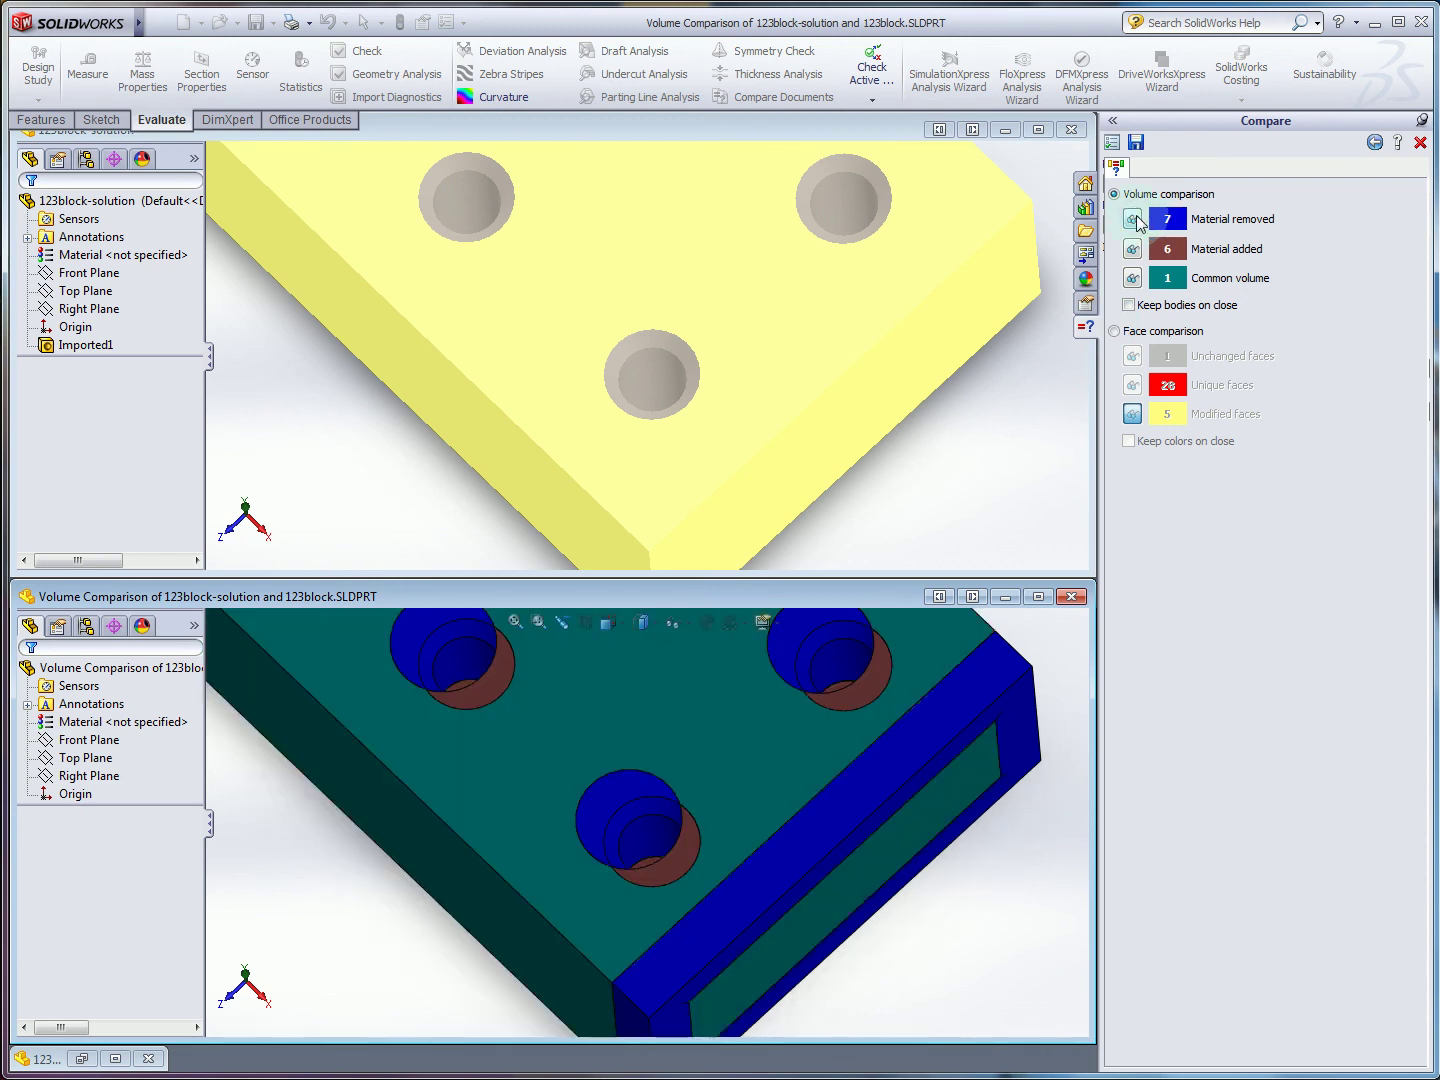
{"action": "left_click", "coordinate": [1133, 216]}
{"action": "middle_click_drag", "start_coordinate": [960, 690], "coordinate": [677, 722]}
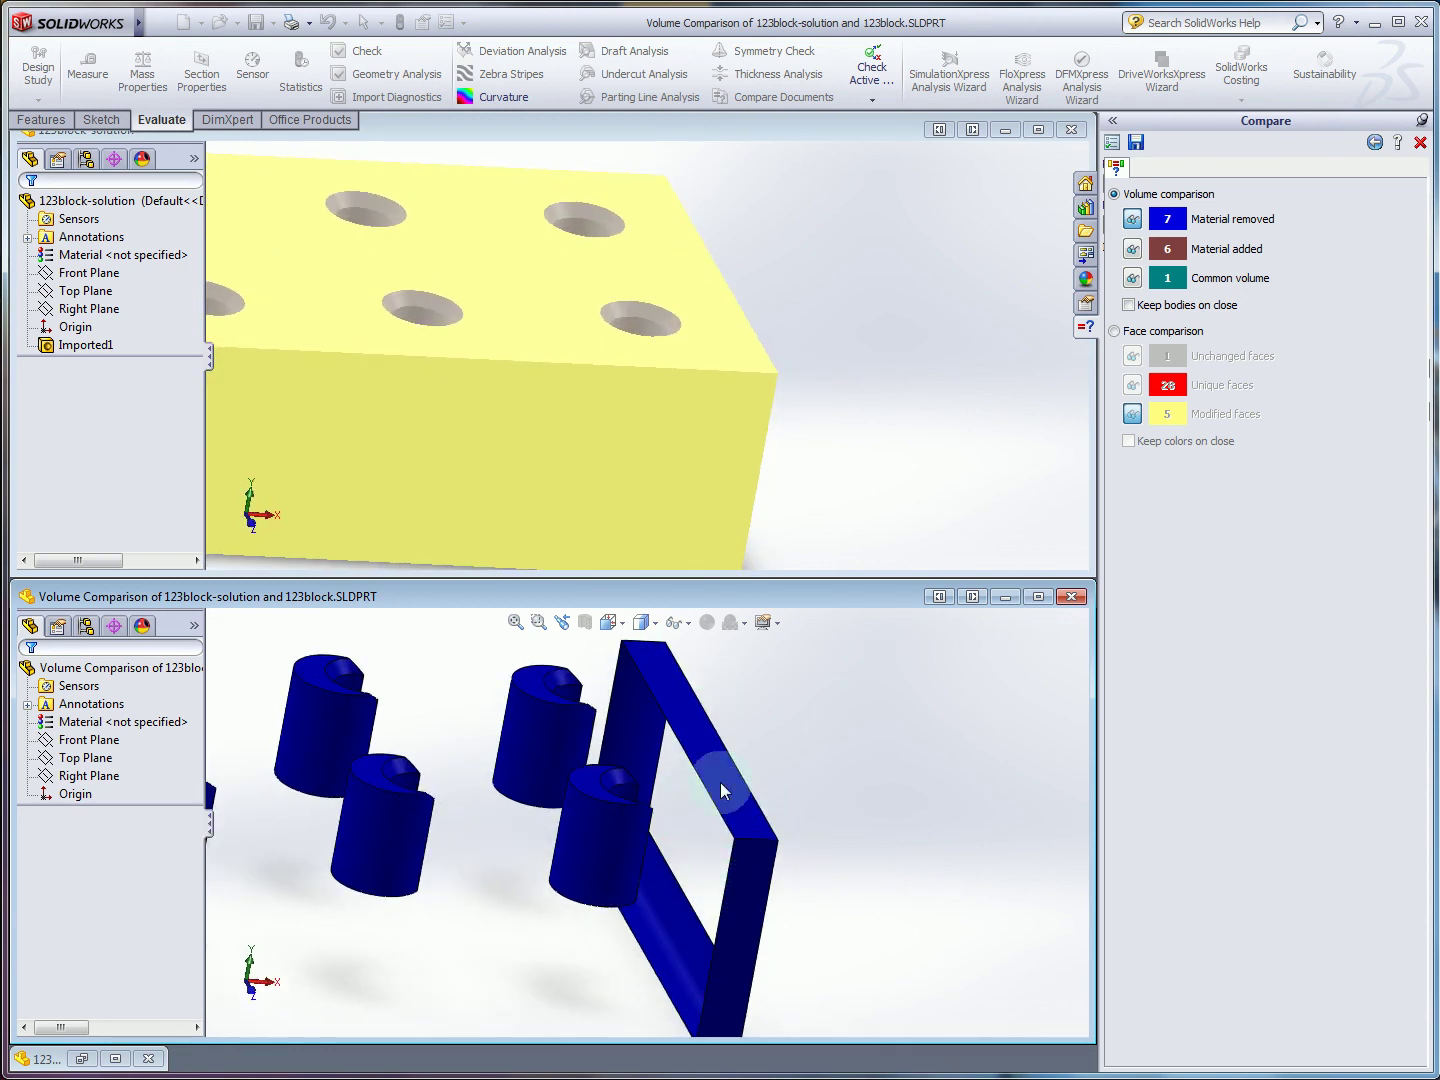
{"action": "key", "text": "f"}
{"action": "middle_click_drag", "start_coordinate": [634, 910], "coordinate": [582, 948]}
{"action": "scroll", "coordinate": [647, 773], "scroll_direction": "down", "scroll_amount": 3}
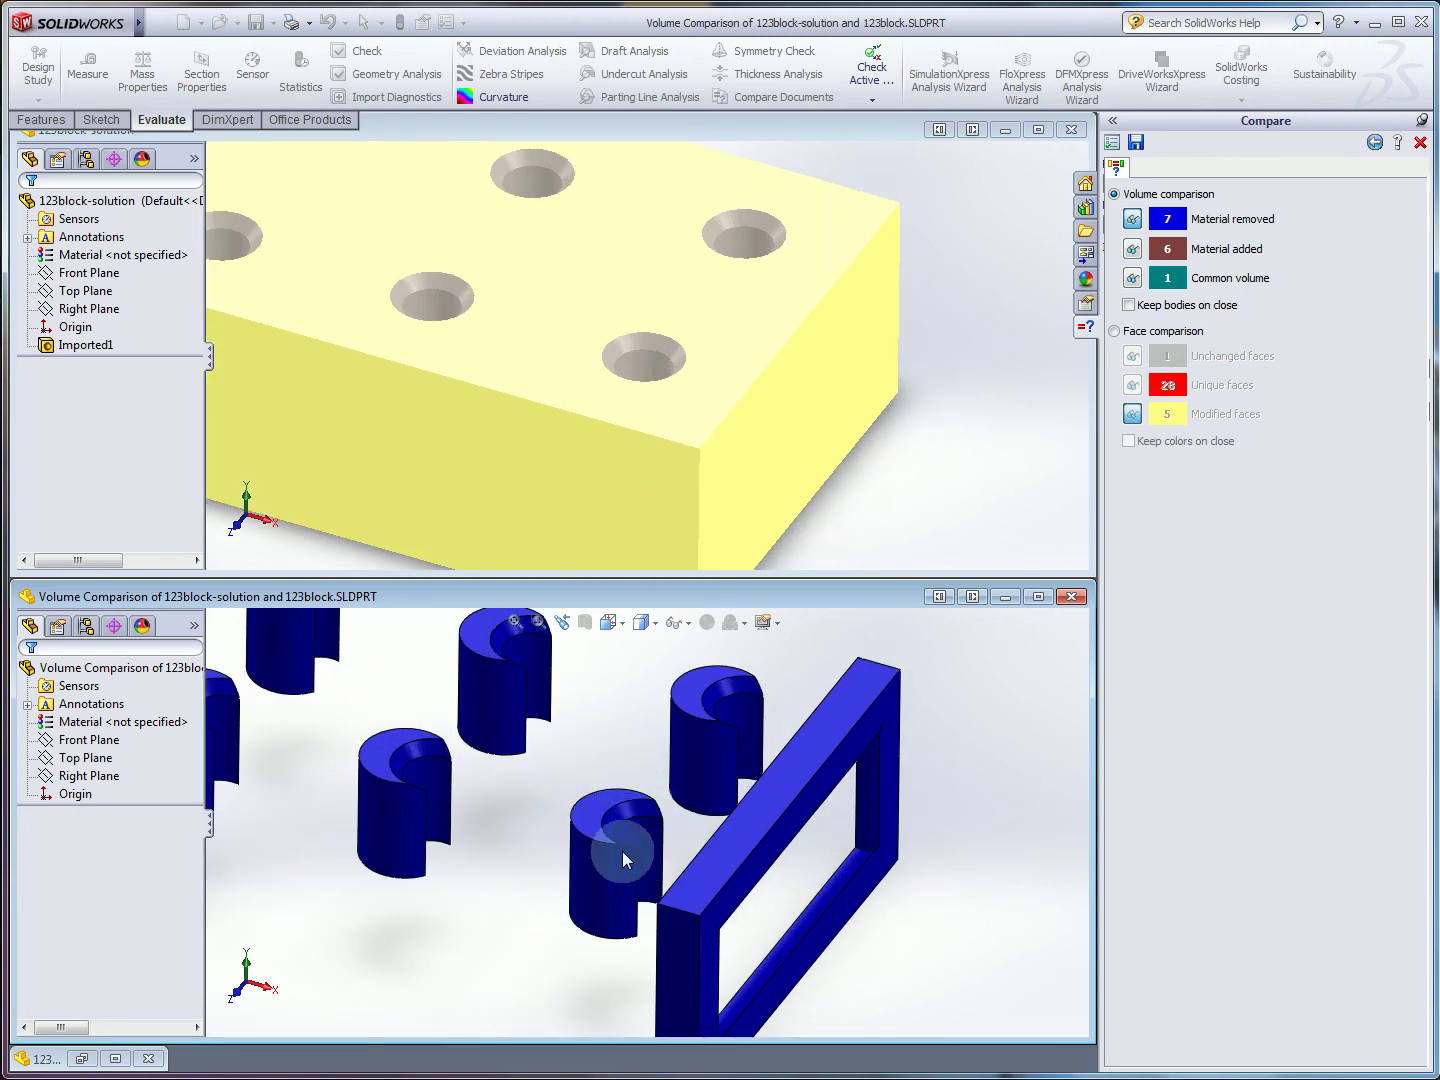
{"action": "scroll", "coordinate": [607, 853], "scroll_direction": "up", "scroll_amount": 5}
{"action": "scroll", "coordinate": [607, 851], "scroll_direction": "down", "scroll_amount": 1}
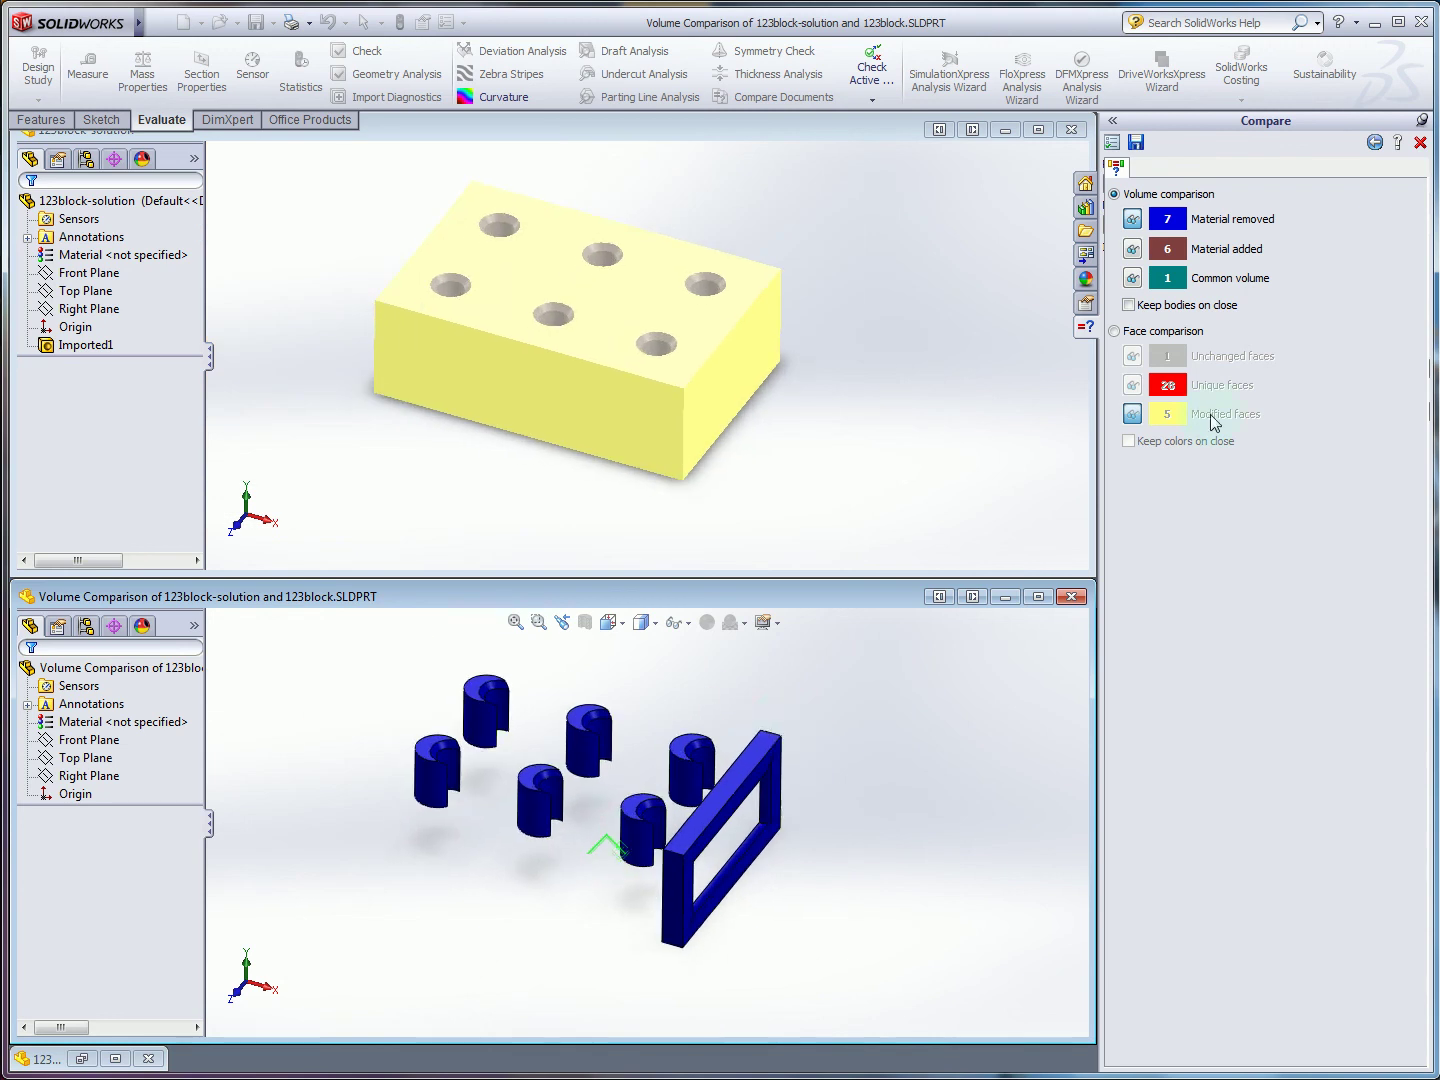
- View the Material added pins, then the Common volume with its six holes, each alone
{"action": "left_click", "coordinate": [1133, 248]}
{"action": "scroll", "coordinate": [558, 820], "scroll_direction": "down", "scroll_amount": 1}
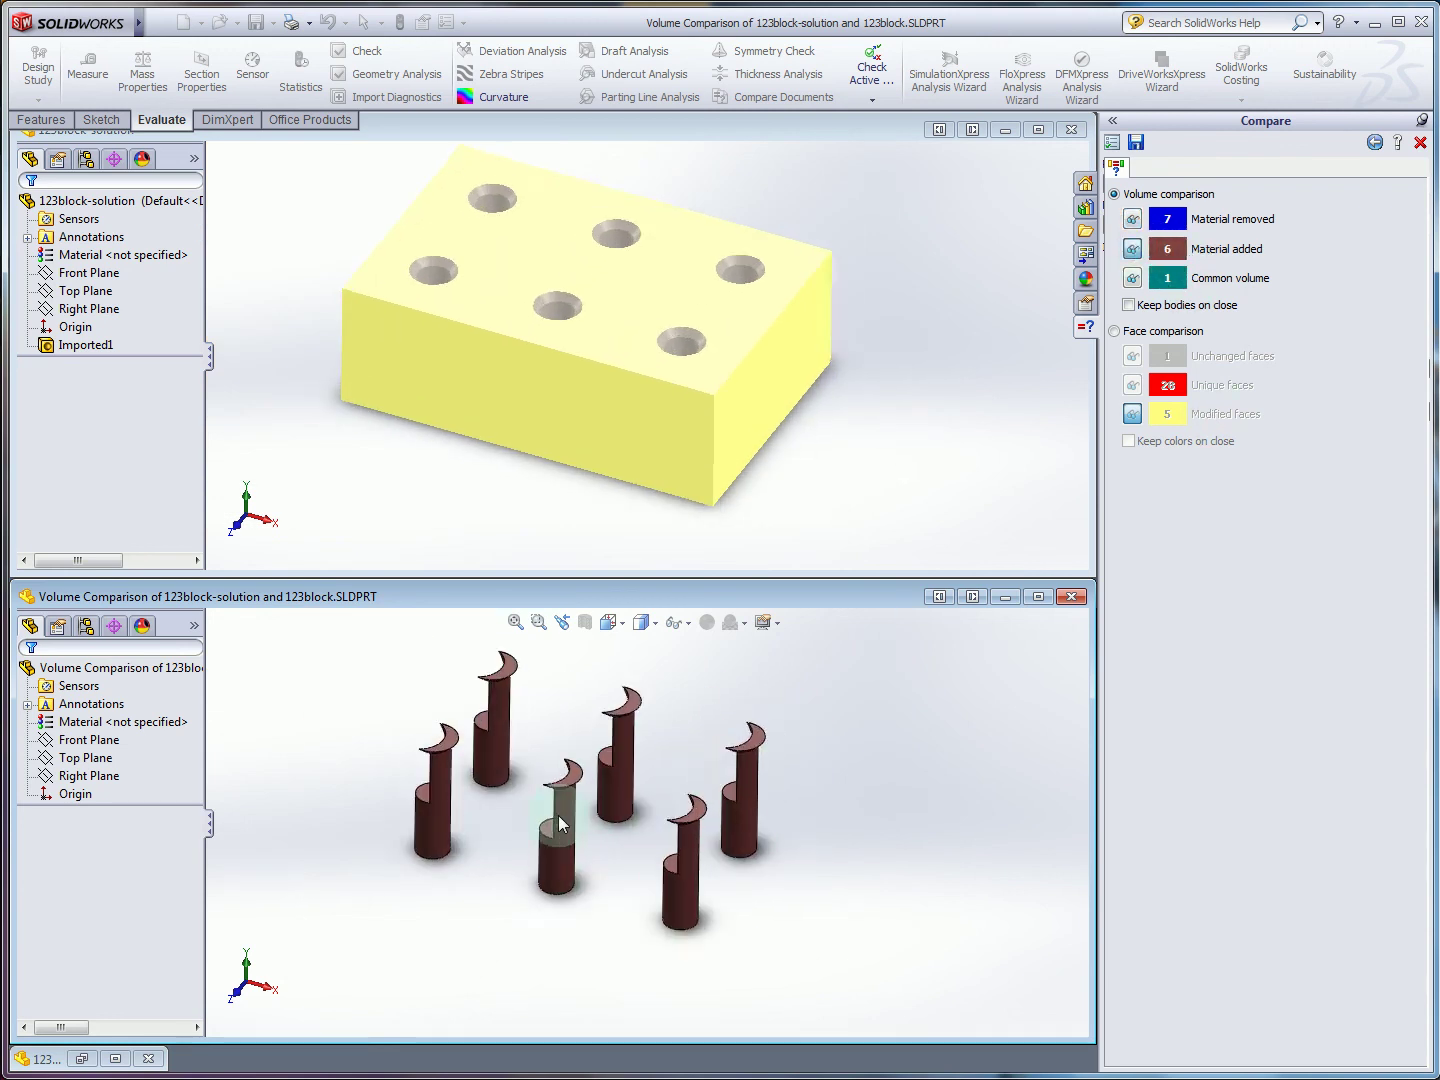
{"action": "middle_click_drag", "start_coordinate": [558, 814], "coordinate": [592, 805]}
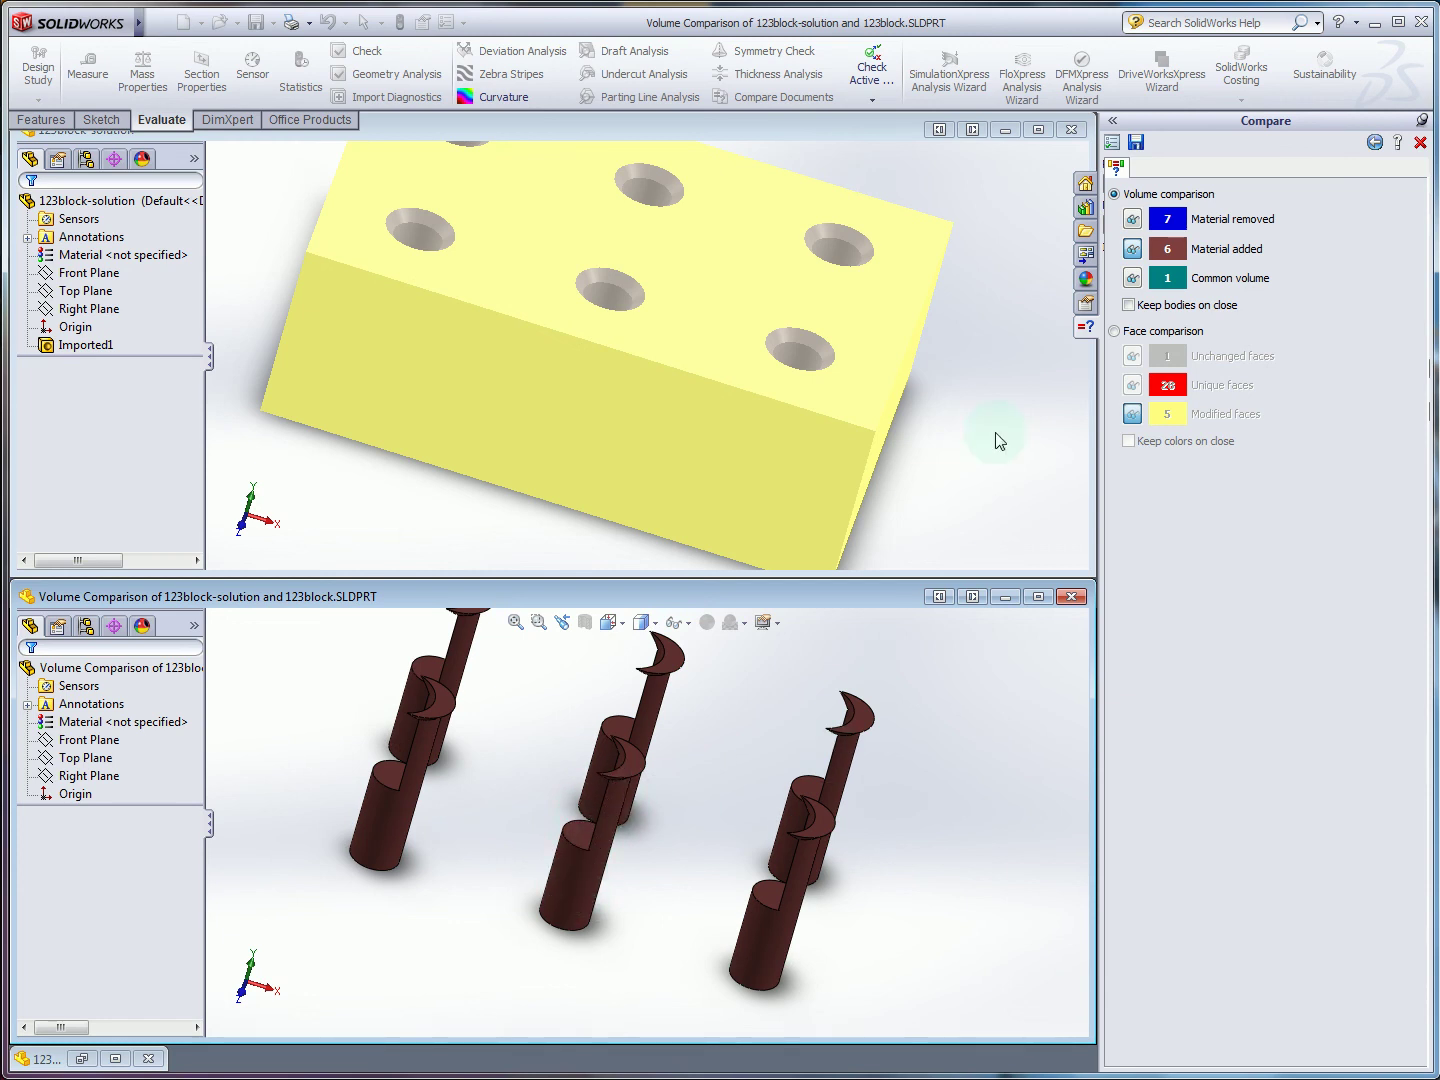
{"action": "left_click", "coordinate": [1132, 277]}
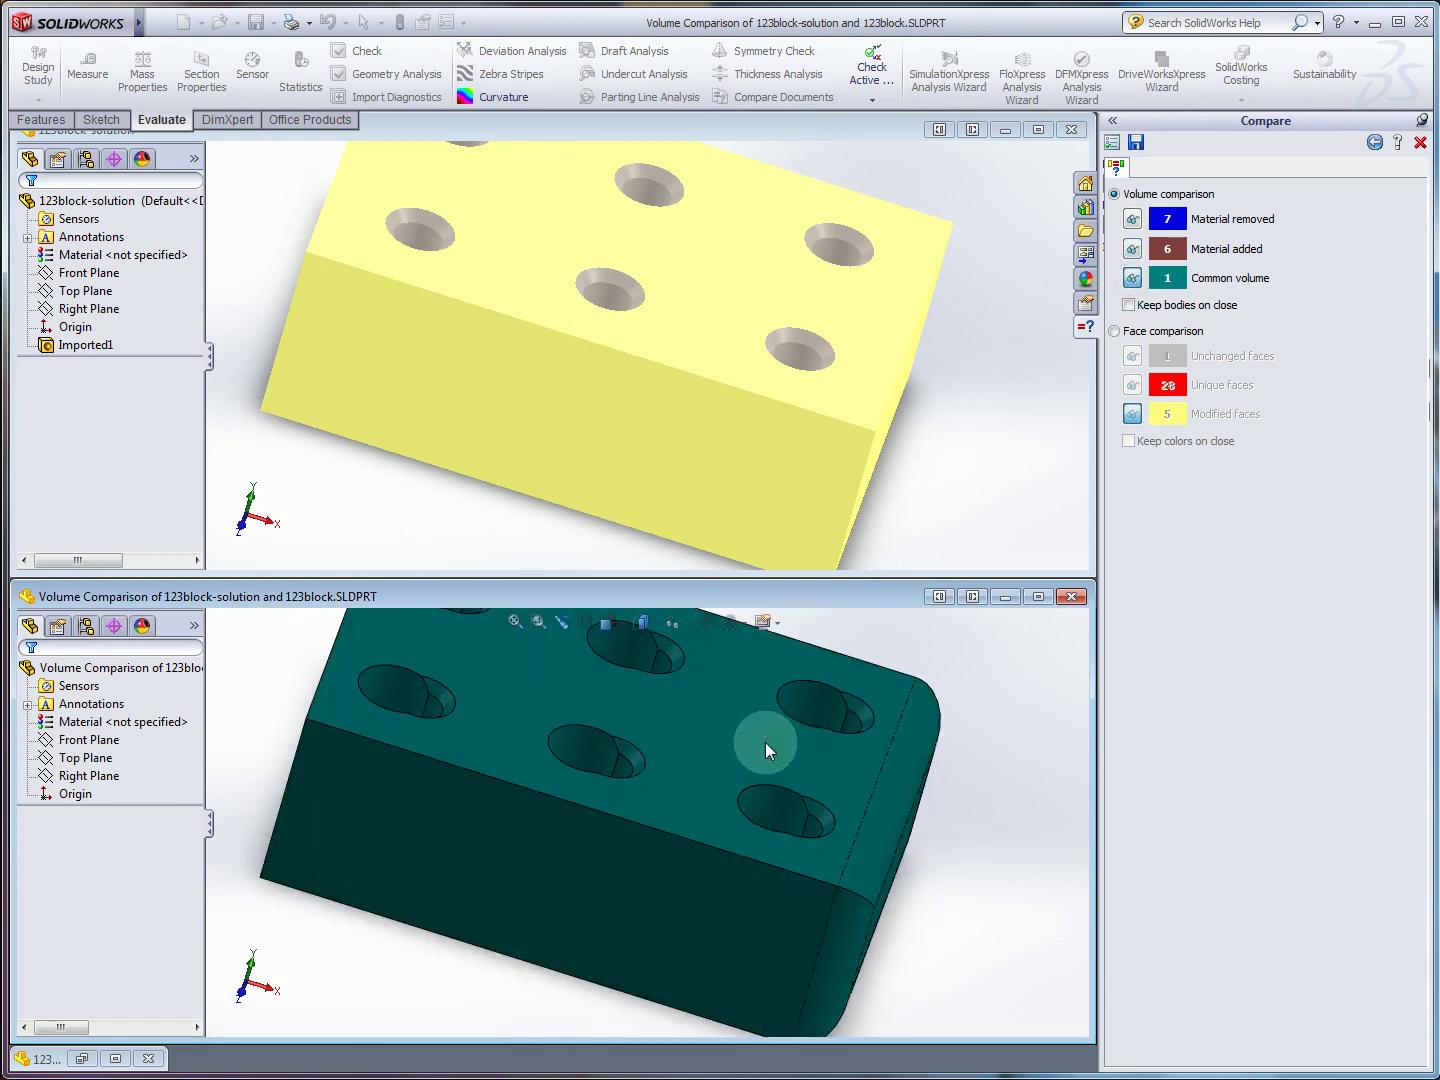
{"action": "middle_click_drag", "start_coordinate": [765, 742], "coordinate": [488, 801]}
{"action": "middle_click_drag", "start_coordinate": [679, 796], "coordinate": [701, 743]}
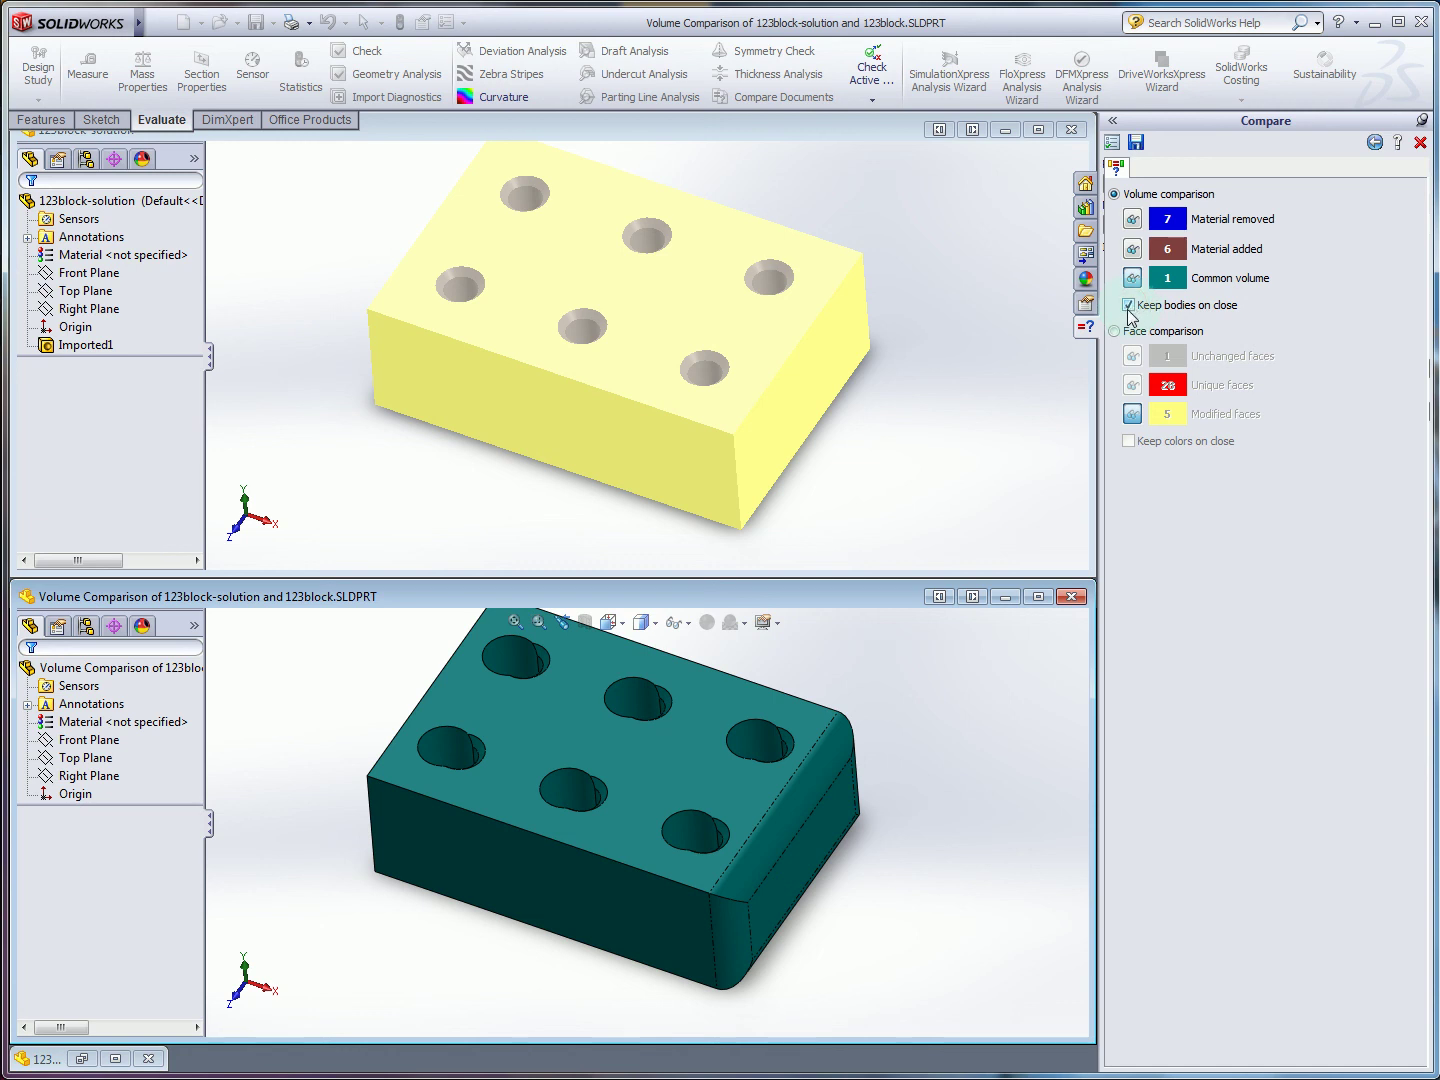
- Close the comparison keeping its bodies, and save the part under the default name
{"action": "left_click", "coordinate": [1420, 144]}
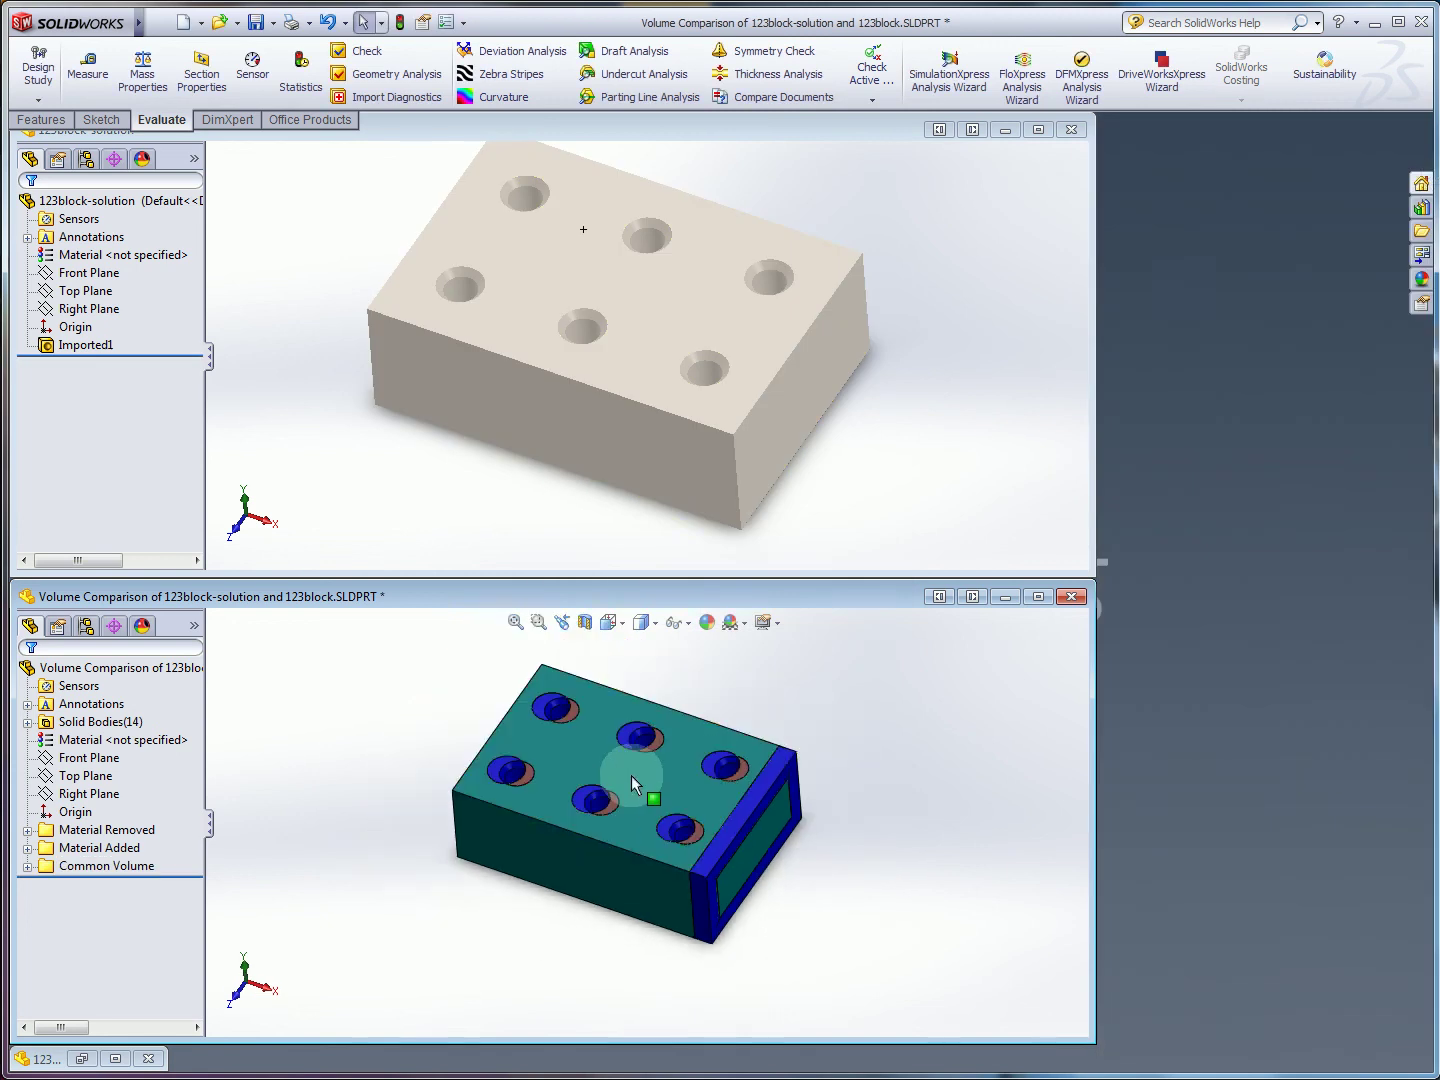
{"action": "middle_click_drag", "start_coordinate": [480, 713], "coordinate": [400, 628]}
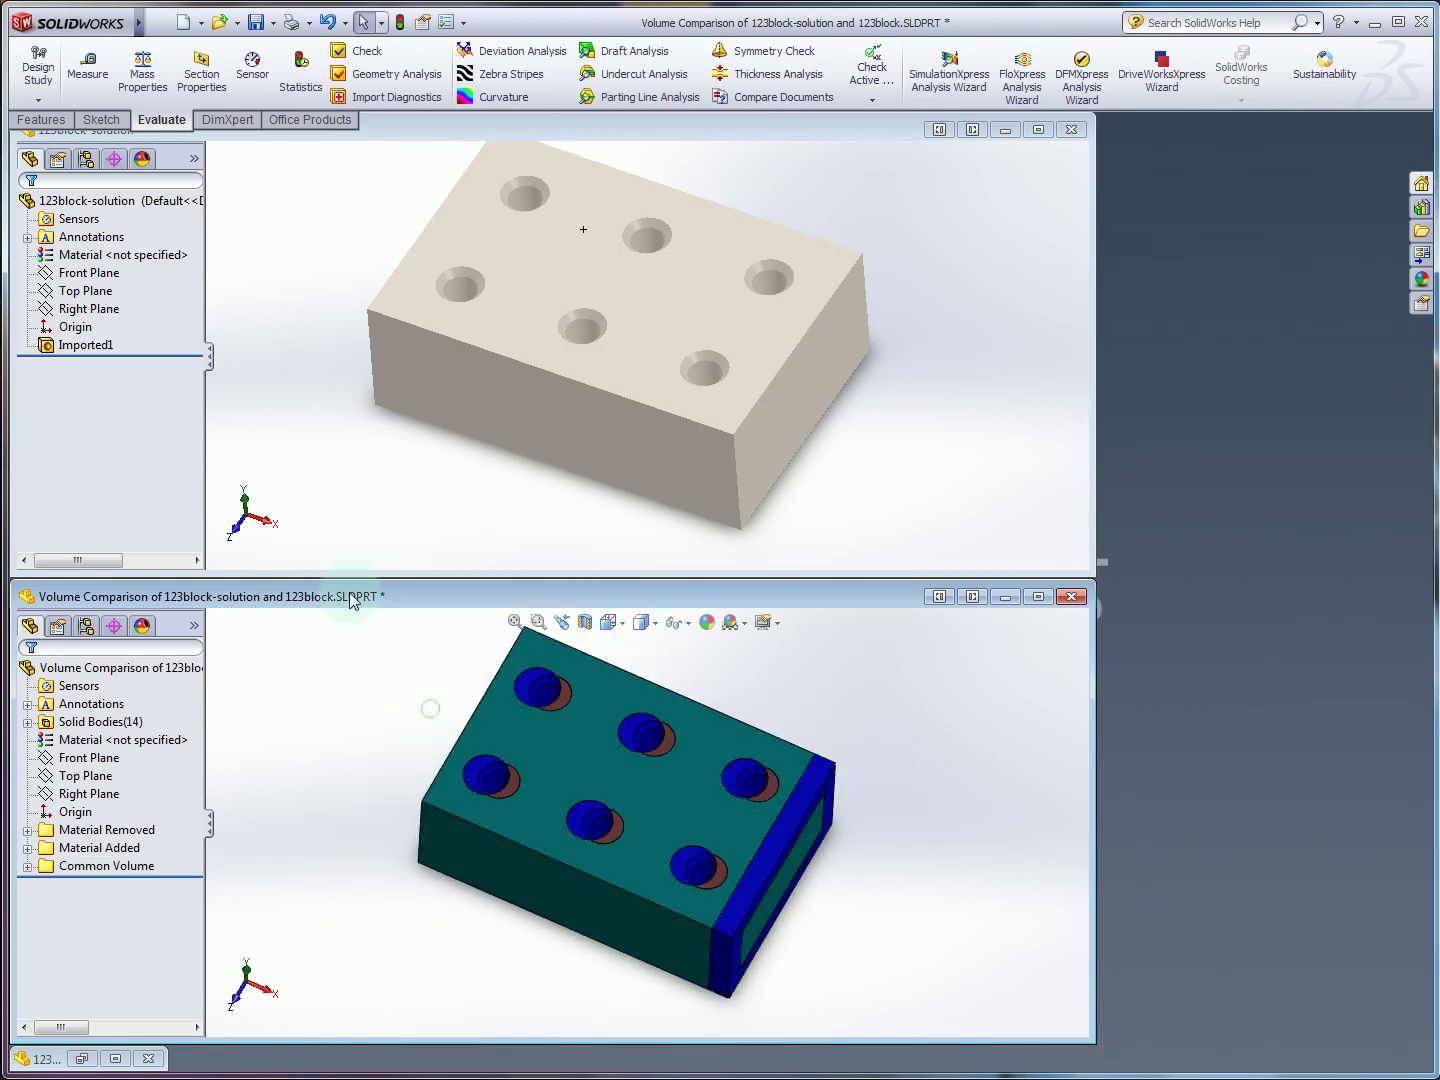
{"action": "left_click", "coordinate": [256, 24]}
{"action": "left_click", "coordinate": [1388, 810]}
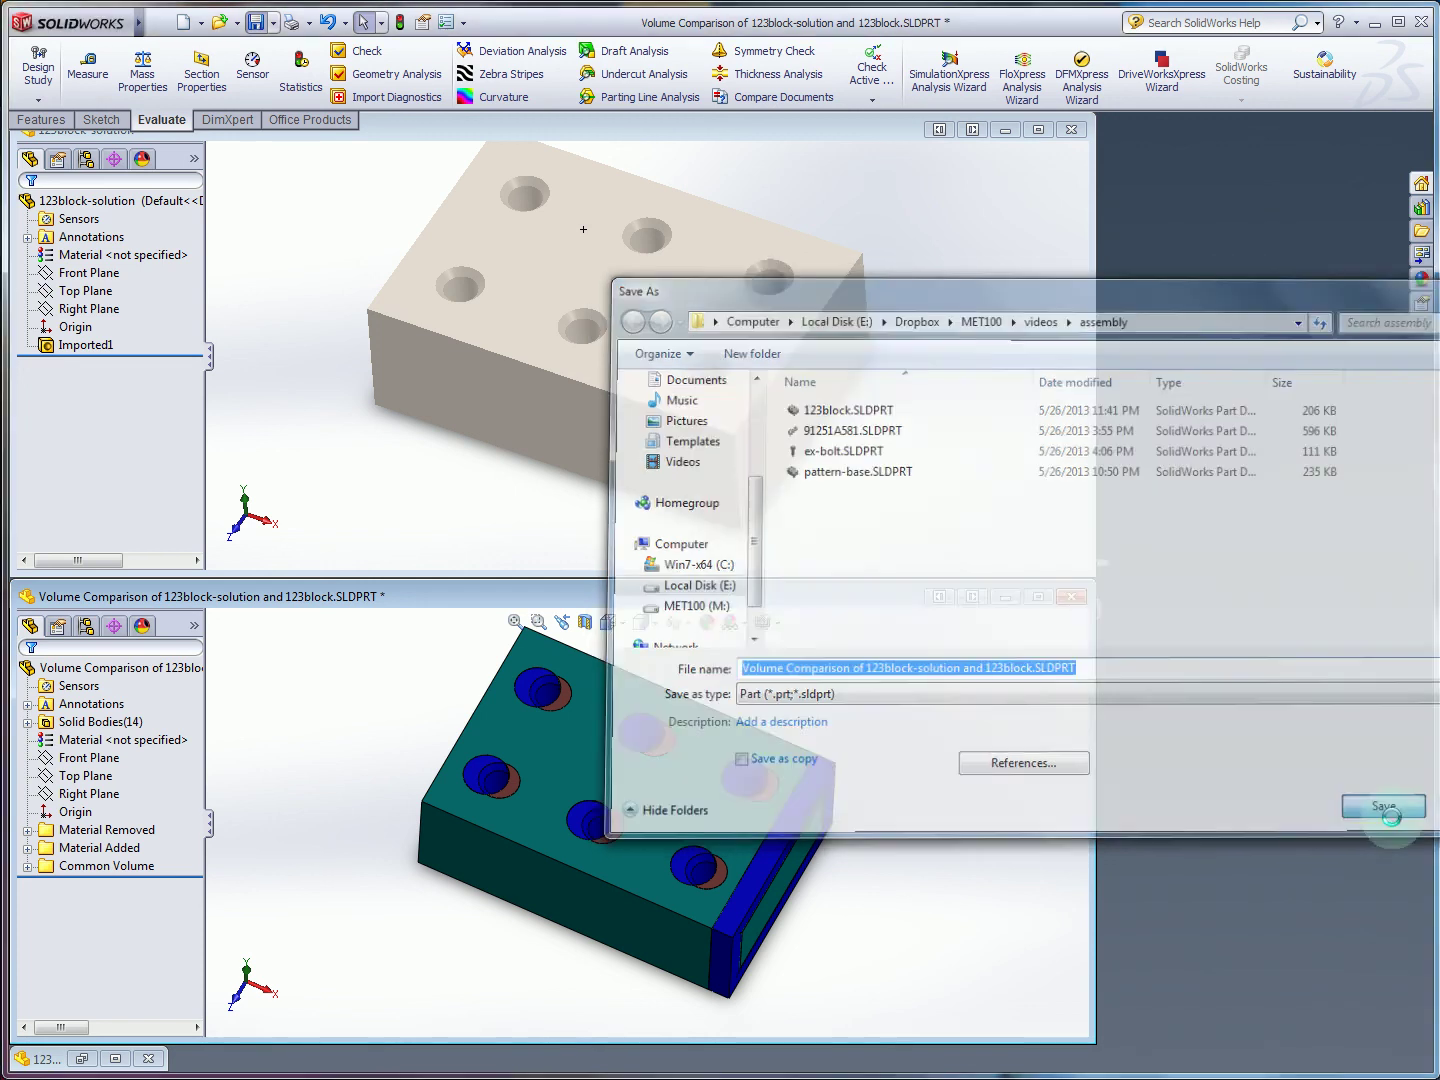
- Expand and collapse the Material Added folder to review its bodies
{"action": "middle_click_drag", "start_coordinate": [818, 788], "coordinate": [578, 699]}
{"action": "left_click", "coordinate": [86, 848]}
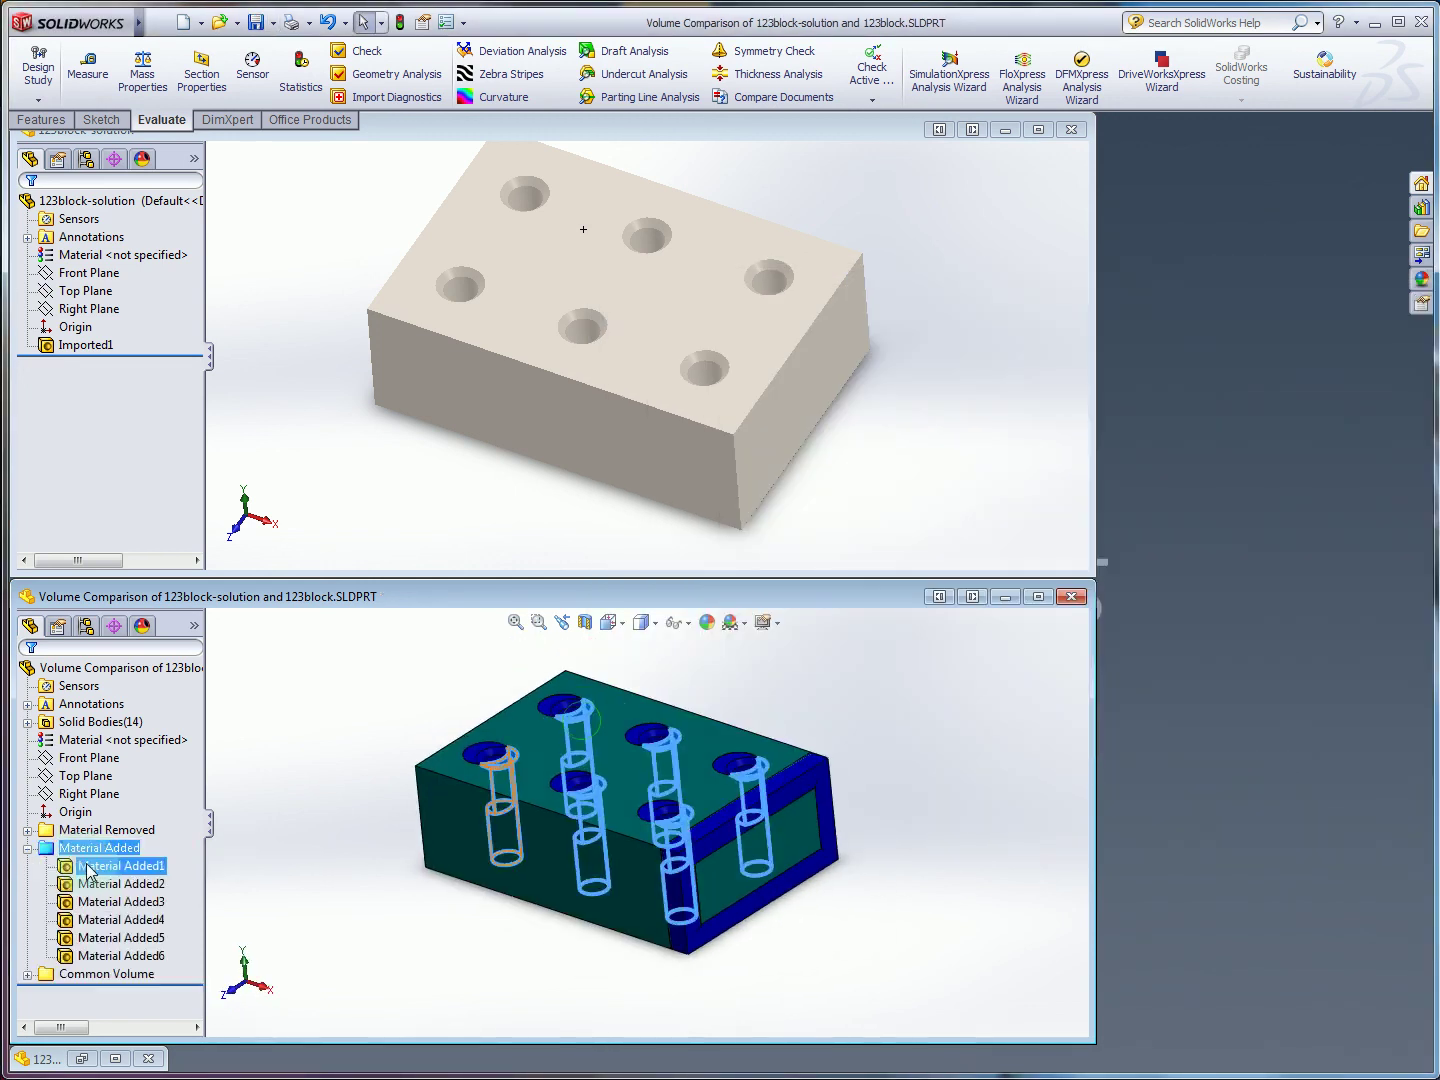
{"action": "left_click", "coordinate": [305, 865]}
{"action": "left_click", "coordinate": [27, 848]}
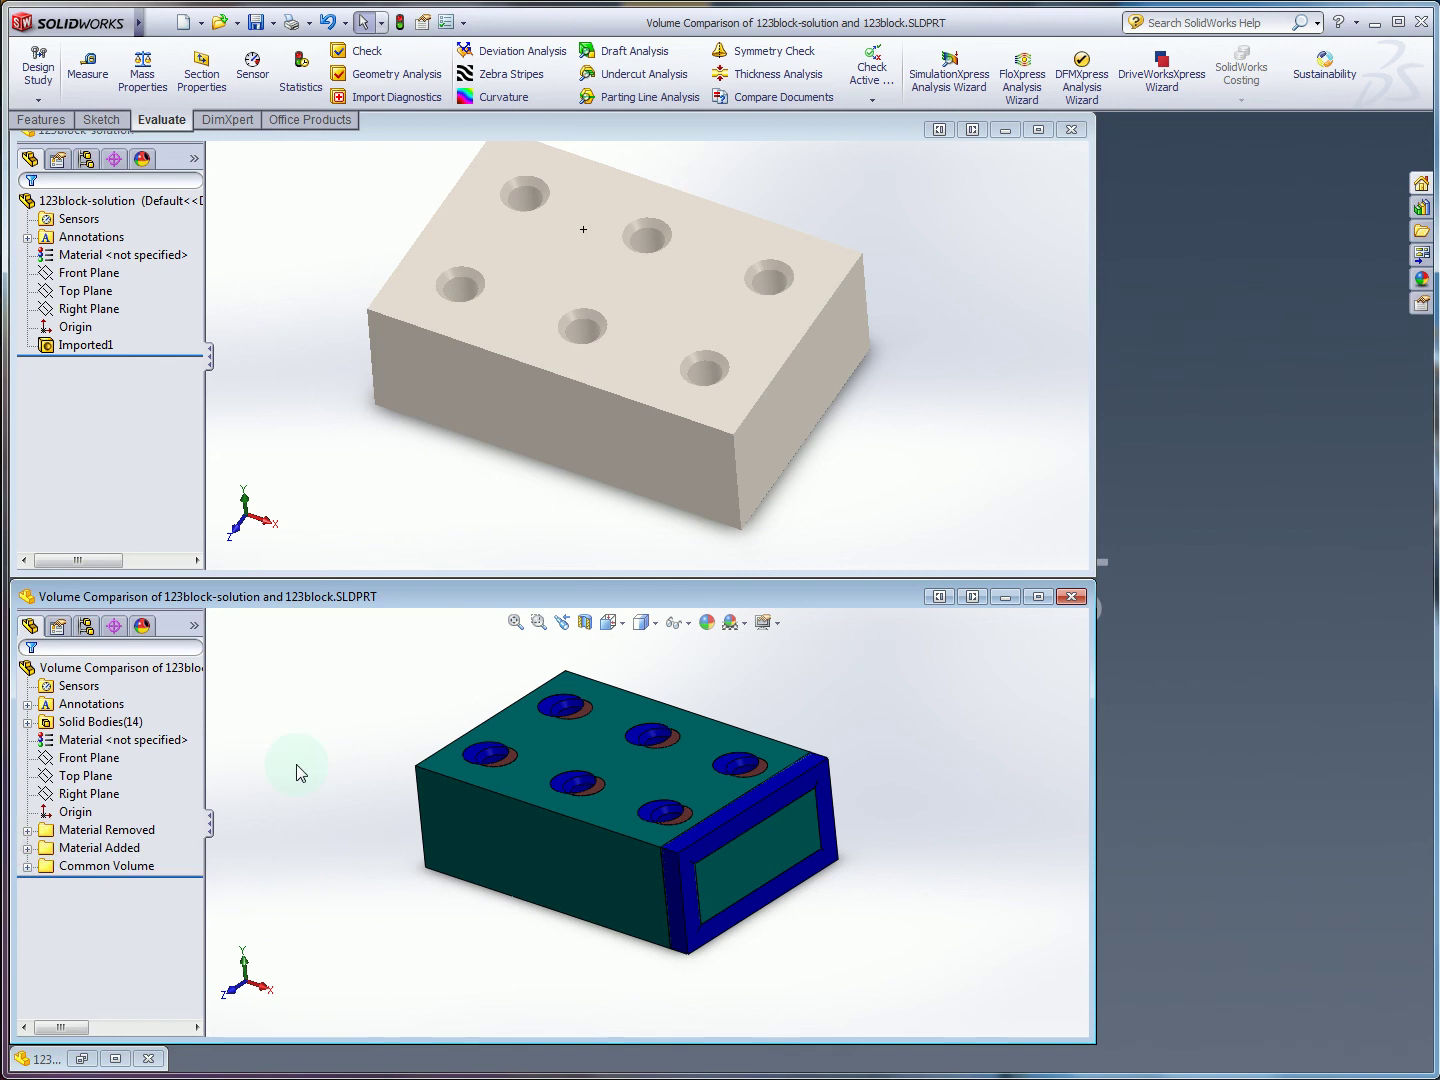
{"action": "middle_click_drag", "start_coordinate": [686, 725], "coordinate": [742, 737]}
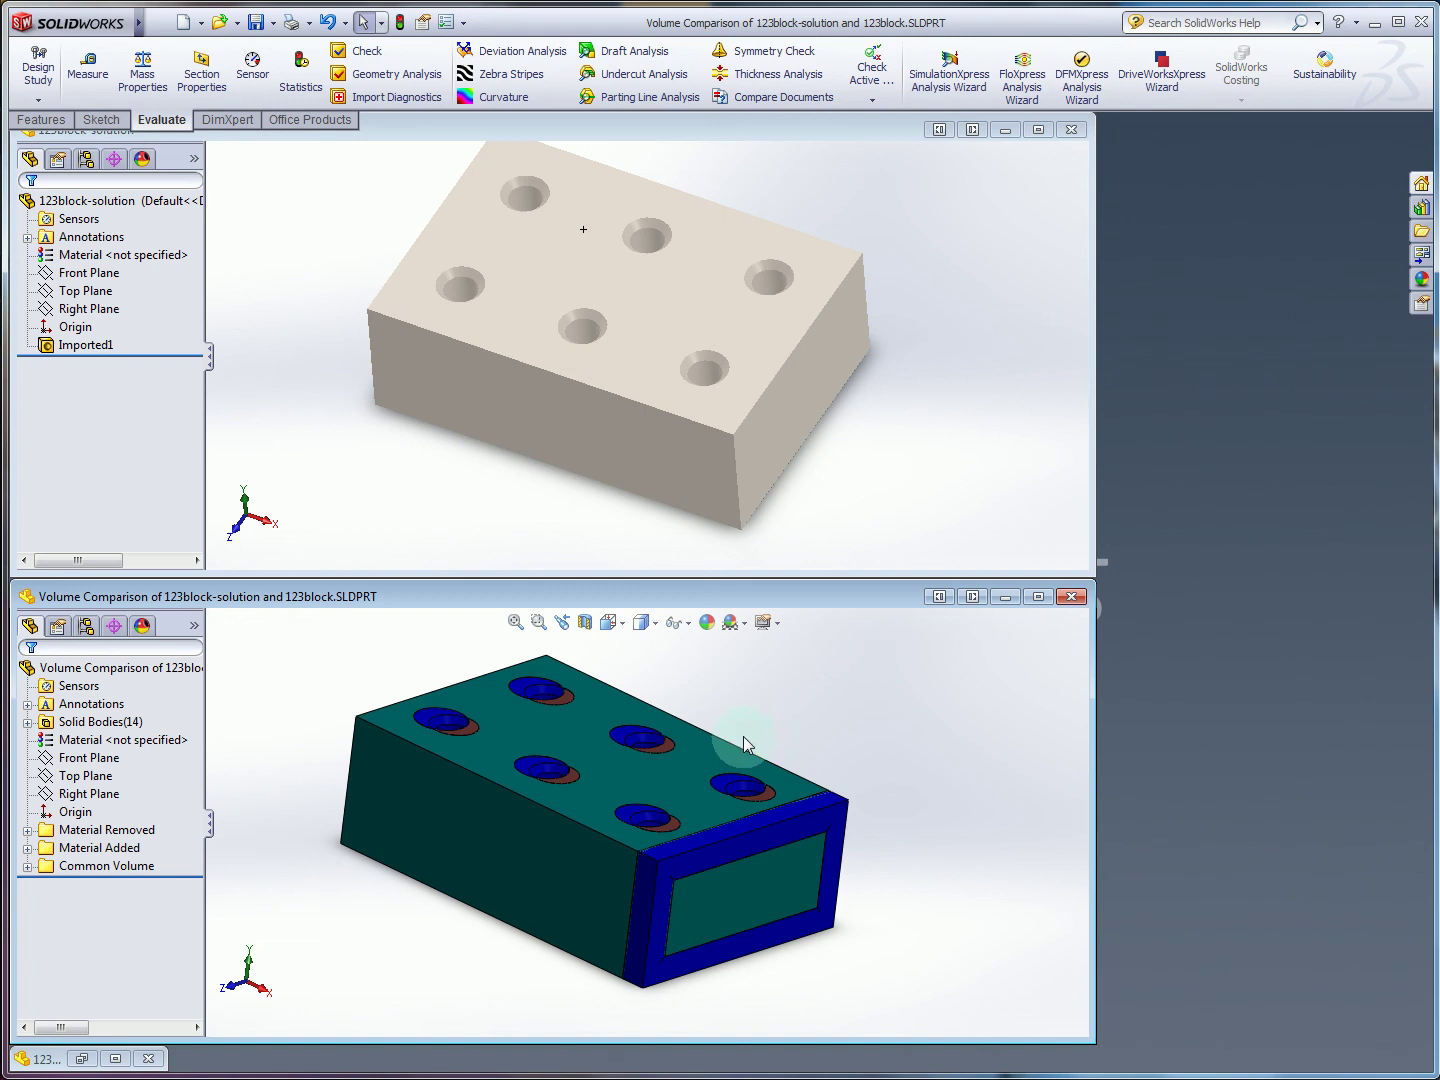
{"action": "middle_click_drag", "start_coordinate": [370, 691], "coordinate": [308, 770]}
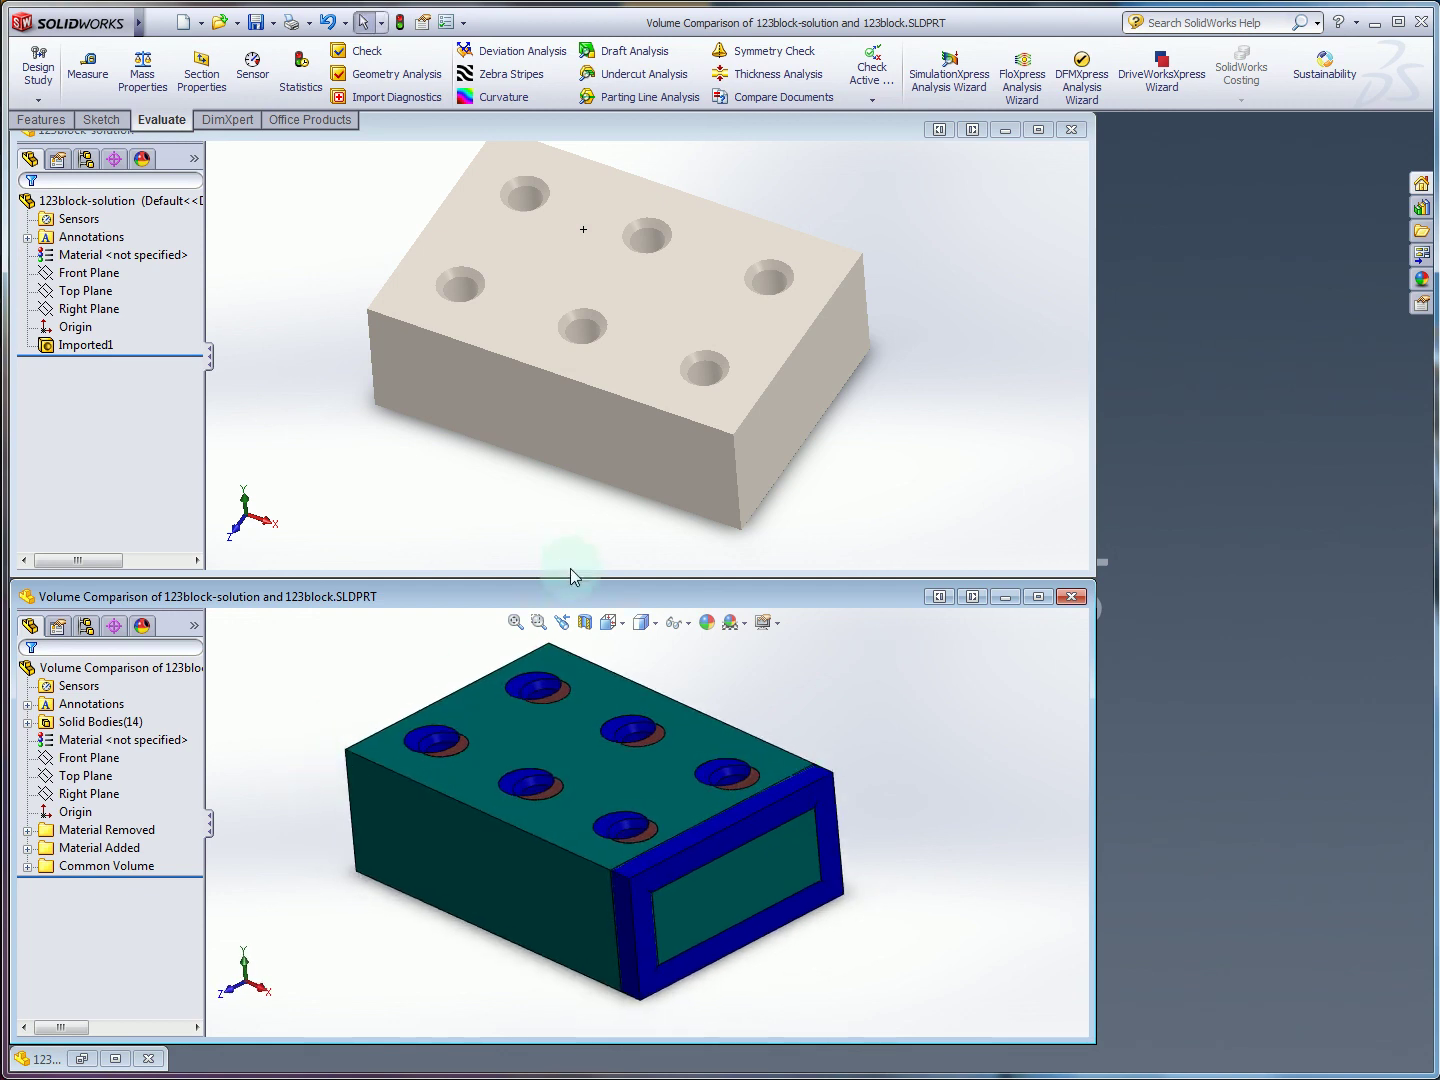